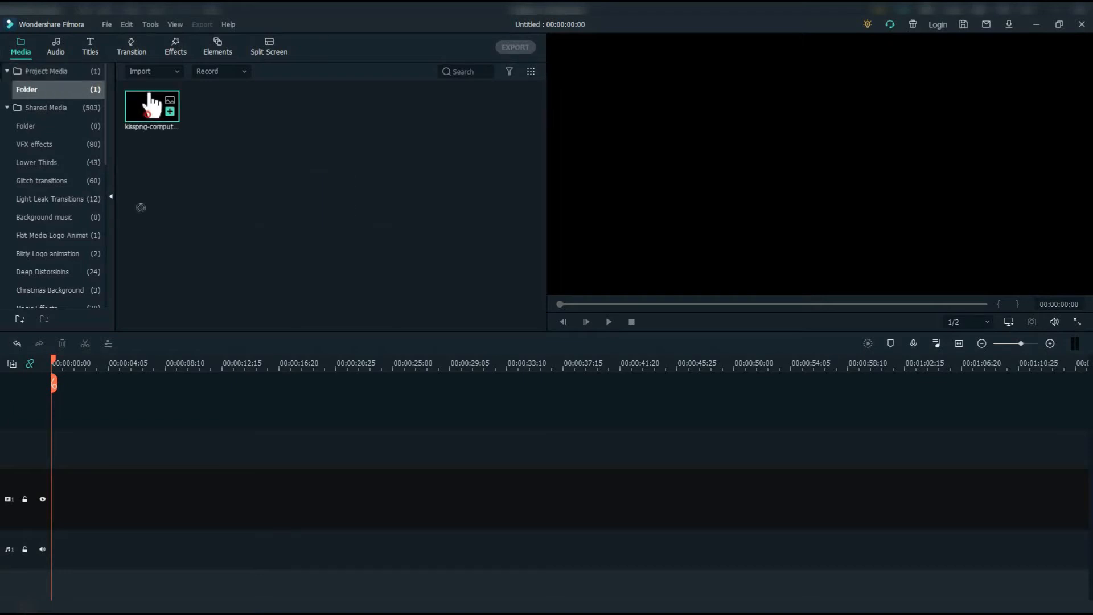
# Step: Place the hand cursor image at the start of the timeline and extend its clip to about 00:00:31:20
pyautogui.moveTo(147, 108); pyautogui.dragTo(34, 459)
pyautogui.moveTo(132, 361); pyautogui.dragTo(232, 380)
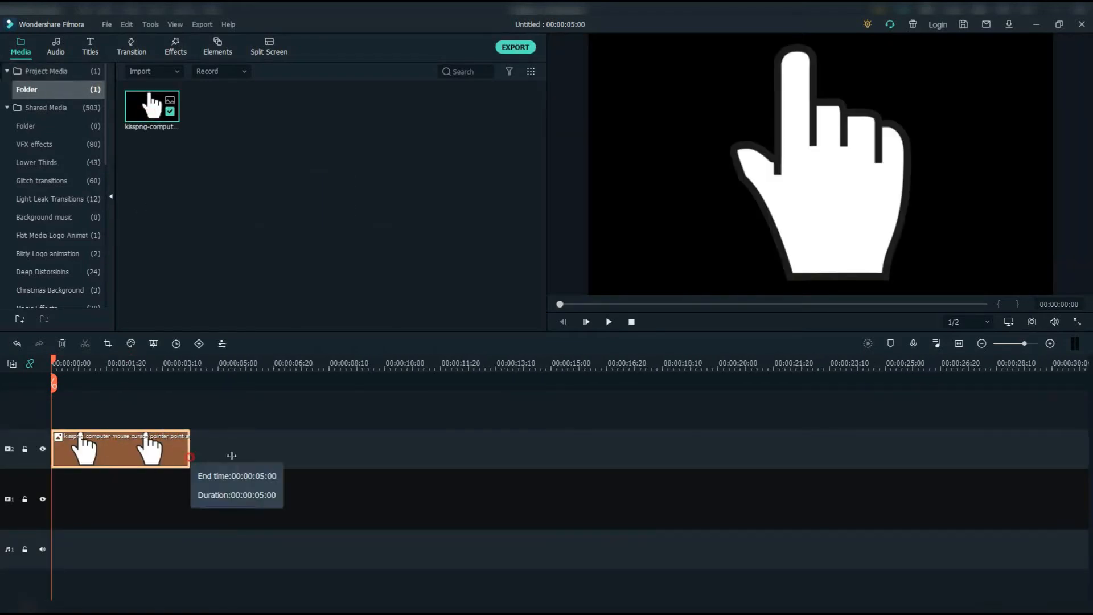
pyautogui.moveTo(189, 448); pyautogui.dragTo(934, 450)
pyautogui.moveTo(658, 379); pyautogui.dragTo(585, 389)
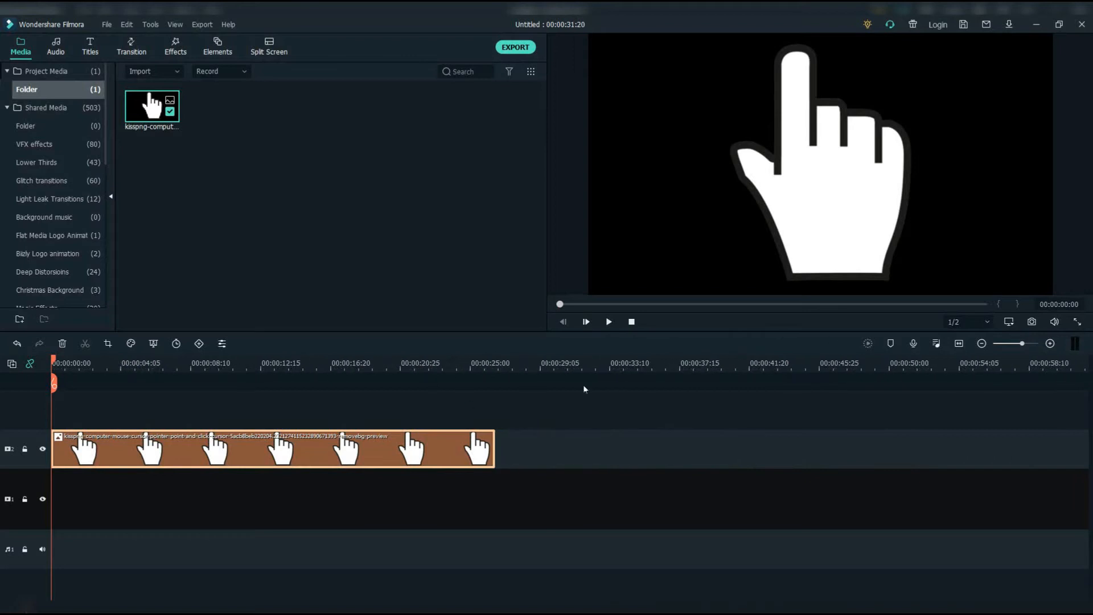
# Step: Scale the hand image down to about a fifth of the frame's width and save the project as "Animacija - tutorial"
pyautogui.click(768, 111)
pyautogui.moveTo(1038, 38); pyautogui.dragTo(691, 237)
pyautogui.hotkey('ctrl', 's')
pyautogui.click(305, 155)
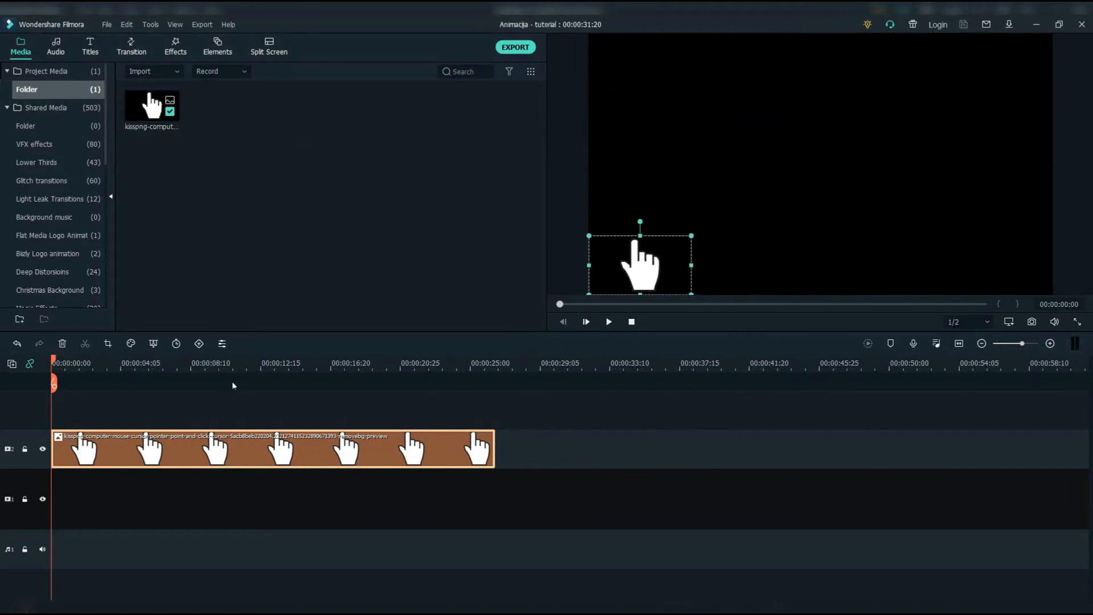
# Step: Shrink the hand further, park it just below the frame's lower edge, and place its clip on the first video track
pyautogui.moveTo(658, 266); pyautogui.dragTo(886, 310)
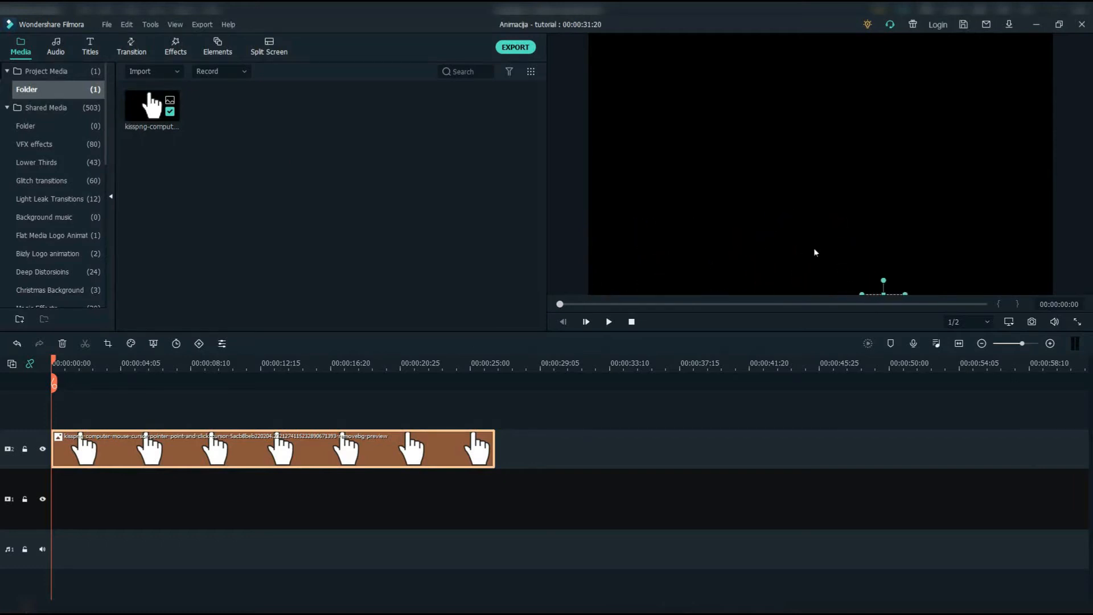
pyautogui.click(789, 271)
pyautogui.moveTo(212, 438); pyautogui.dragTo(164, 558)
# Step: Add Title 29 above the hand clip at the timeline's start and open its advanced text editing
pyautogui.click(90, 50)
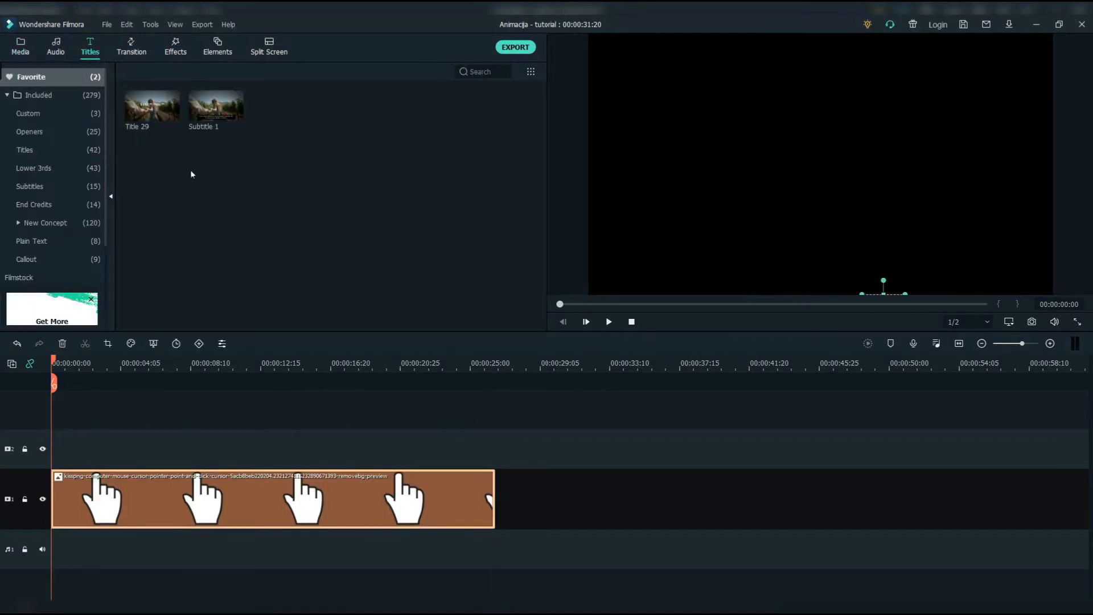
pyautogui.moveTo(163, 133); pyautogui.dragTo(27, 449)
pyautogui.click(129, 452)
pyautogui.doubleClick(116, 454)
pyautogui.click(449, 320)
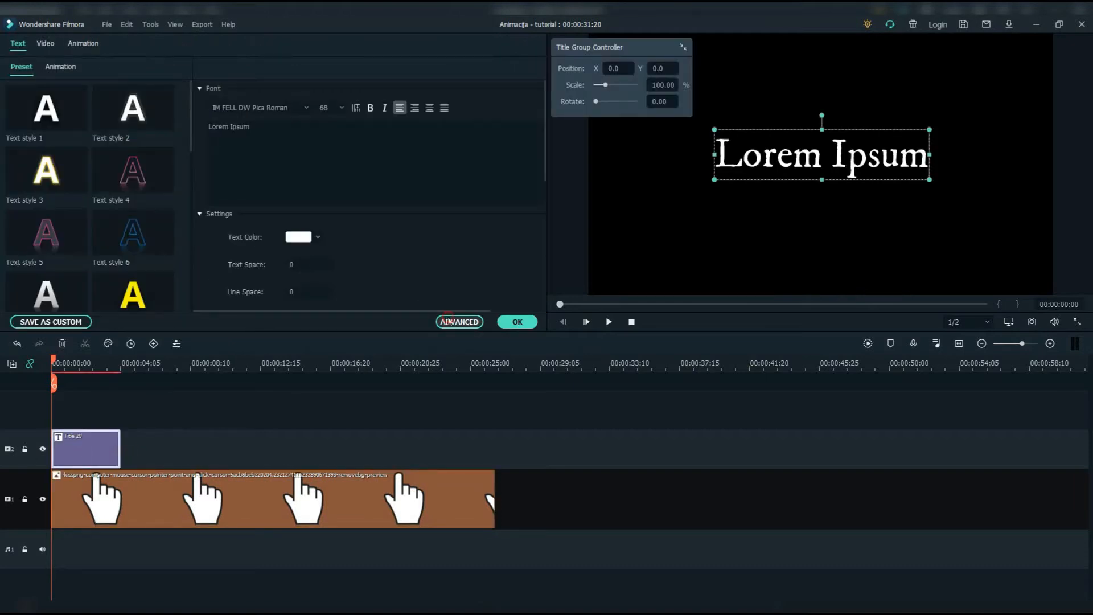
# Step: Set the Lorem Ipsum text's font to Impact
pyautogui.click(527, 158)
pyautogui.write('Impact')
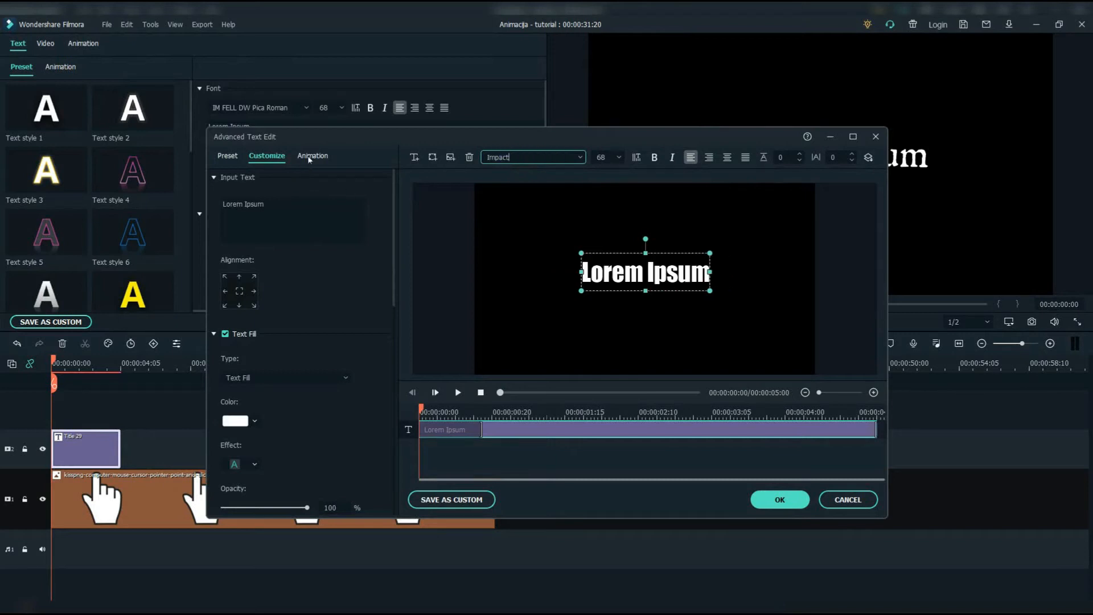
pyautogui.click(309, 160)
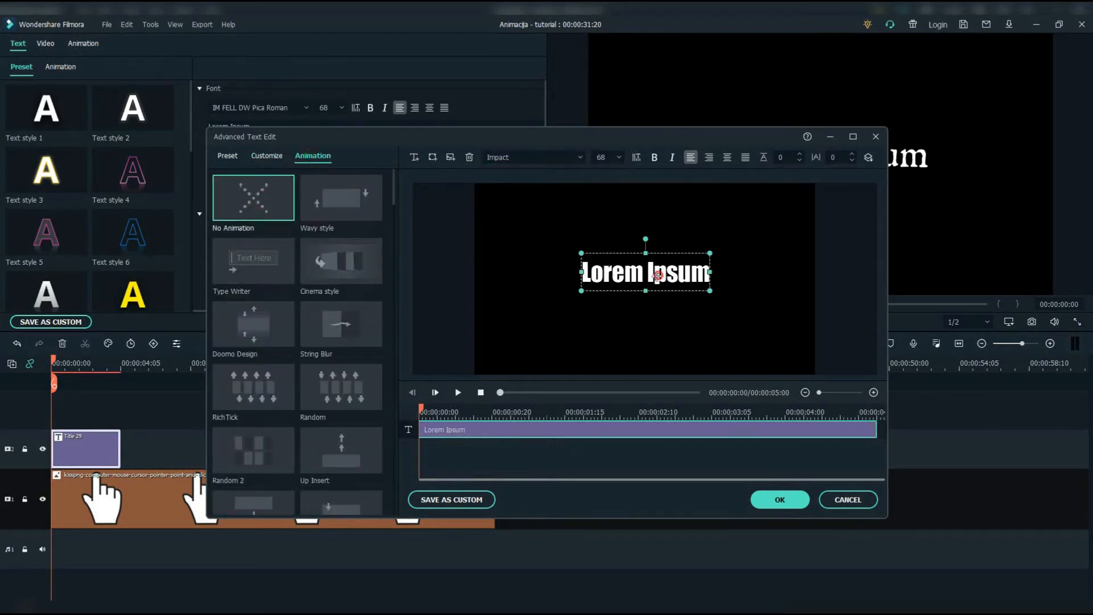
pyautogui.moveTo(658, 276); pyautogui.dragTo(657, 277)
# Step: Add a rectangle shape to the centre of the title and delete the Lorem Ipsum text
pyautogui.click(433, 158)
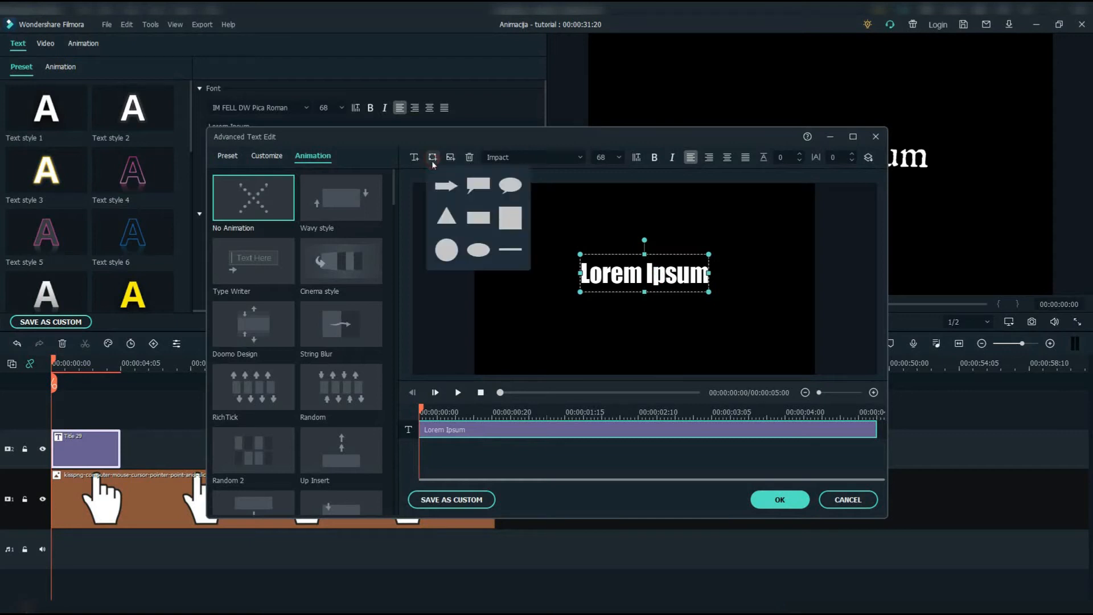
pyautogui.click(485, 218)
pyautogui.moveTo(630, 274)
pyautogui.mouseDown()
pyautogui.moveTo(604, 299)
pyautogui.moveTo(635, 298)
pyautogui.moveTo(646, 279)
pyautogui.mouseUp()
pyautogui.click(677, 269)
pyautogui.press('Delete')
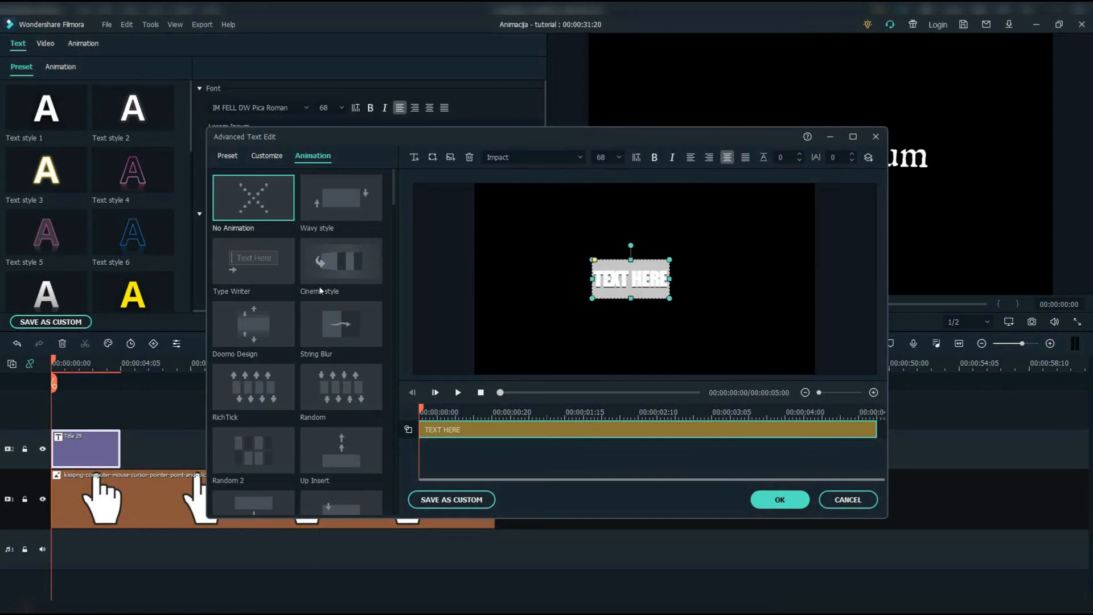
# Step: Replace the rectangle's text with "DON'T CLICK"
pyautogui.click(267, 157)
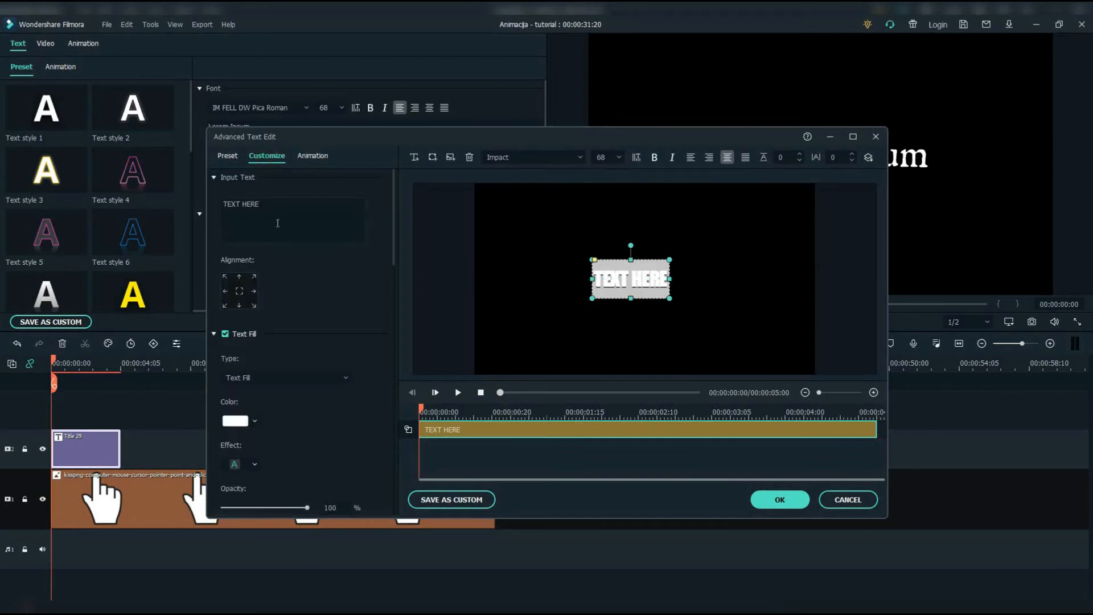
pyautogui.click(277, 224)
pyautogui.write("DON'T CLICK")
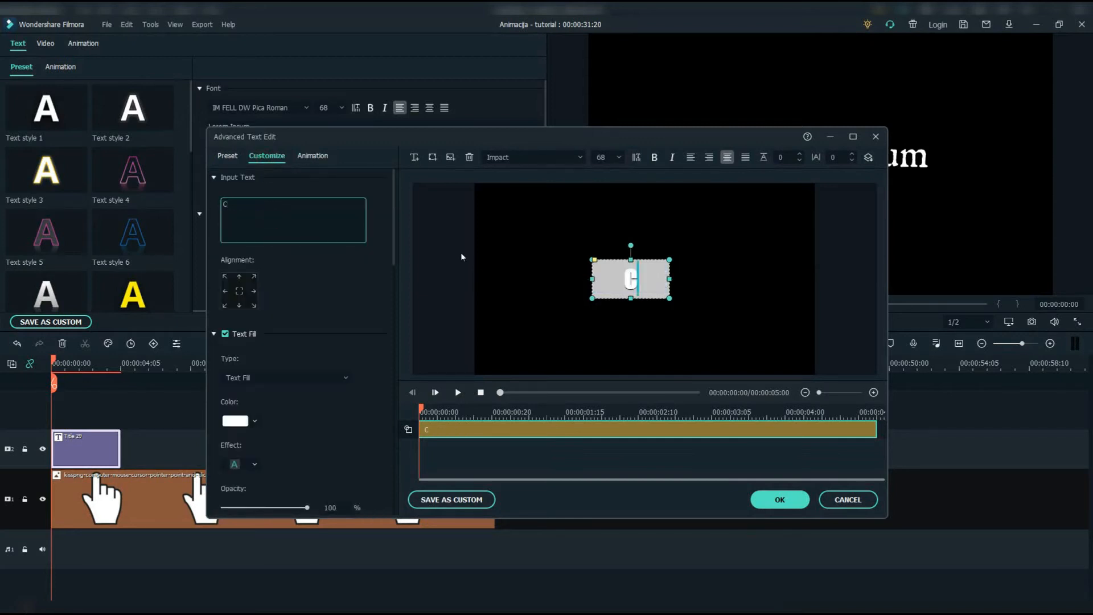
# Step: Turn off the text border and text shadow of the DON'T CLICK shape
pyautogui.scroll(-3, 291, 354)
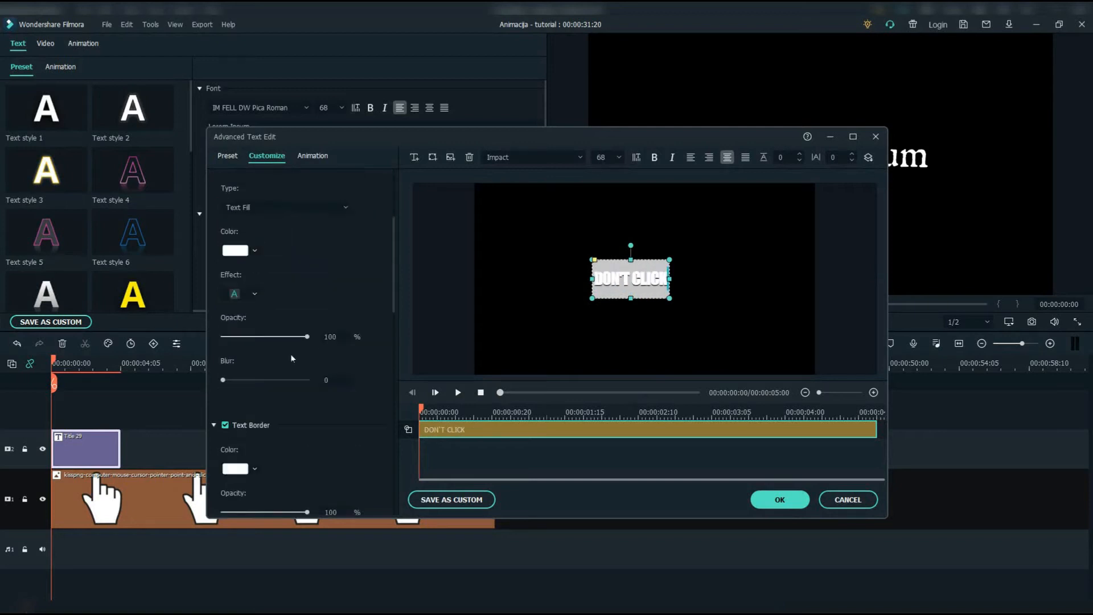
pyautogui.scroll(-2, 269, 378)
pyautogui.scroll(-5, 249, 313)
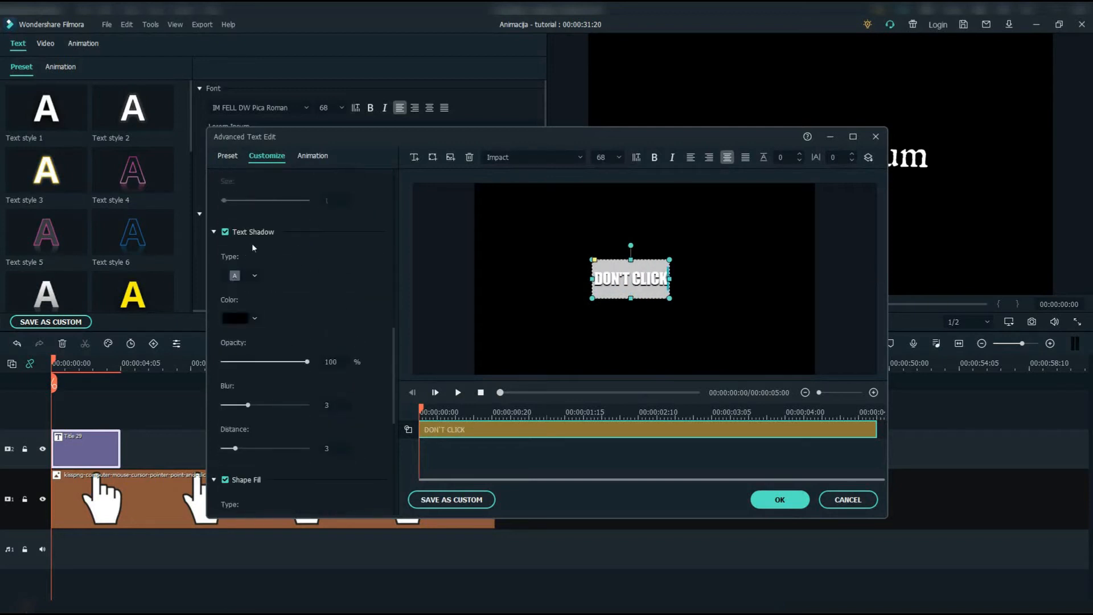
pyautogui.scroll(-8, 308, 302)
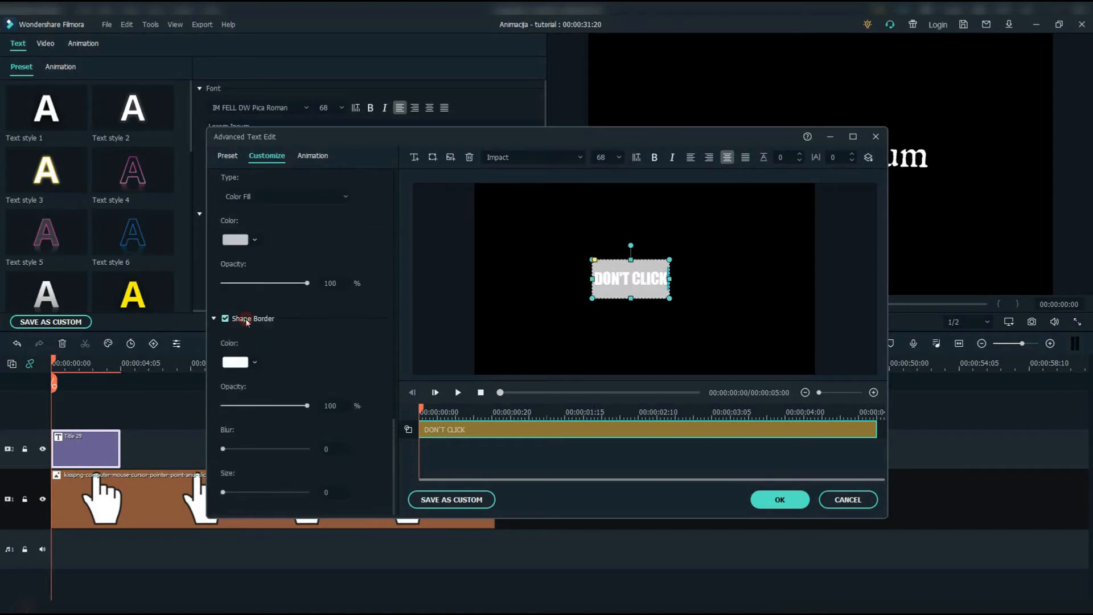
# Step: Enlarge the DON'T CLICK rectangle around the frame's centre and fully round its corners into a pill-shaped button
pyautogui.moveTo(630, 260); pyautogui.dragTo(835, 335)
pyautogui.moveTo(712, 303); pyautogui.dragTo(636, 279)
pyautogui.moveTo(757, 246); pyautogui.dragTo(678, 266)
pyautogui.moveTo(604, 289); pyautogui.dragTo(648, 289)
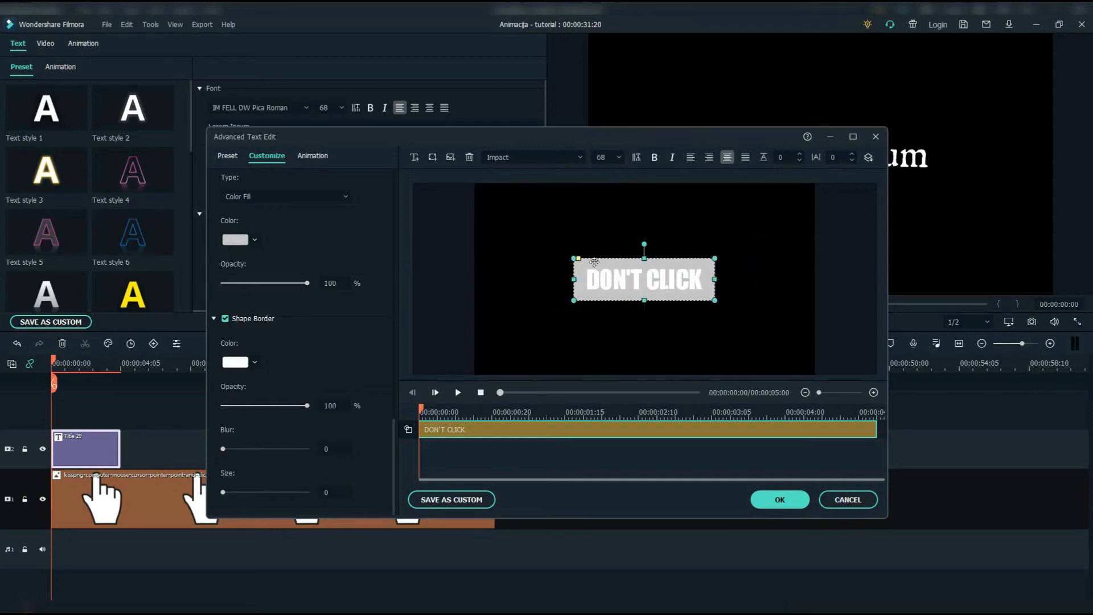
pyautogui.click(602, 225)
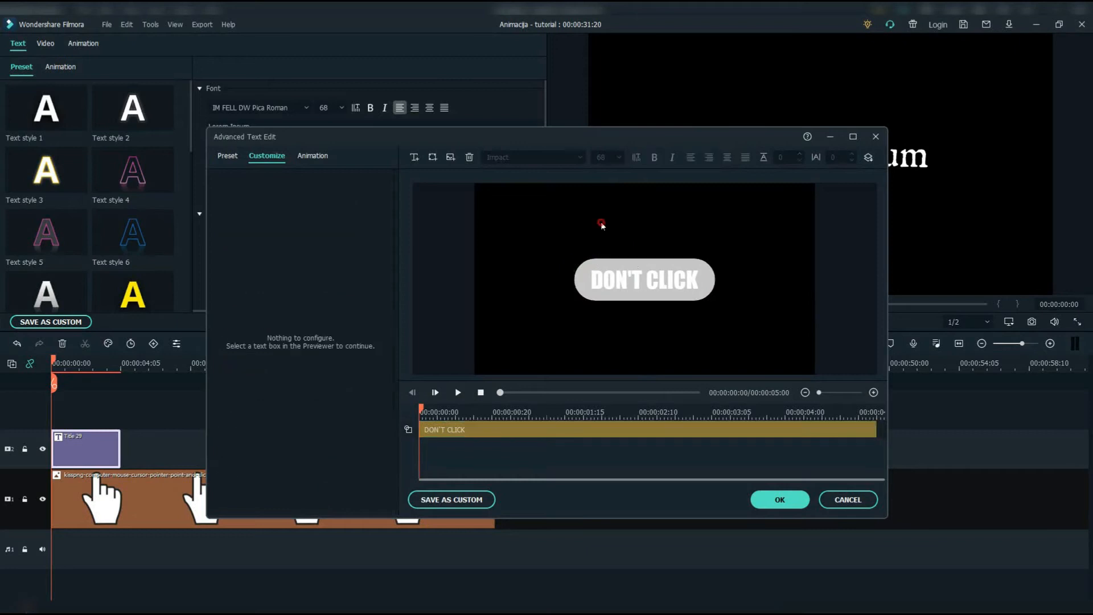
pyautogui.click(673, 271)
pyautogui.click(873, 299)
pyautogui.click(685, 285)
pyautogui.moveTo(685, 285); pyautogui.dragTo(686, 285)
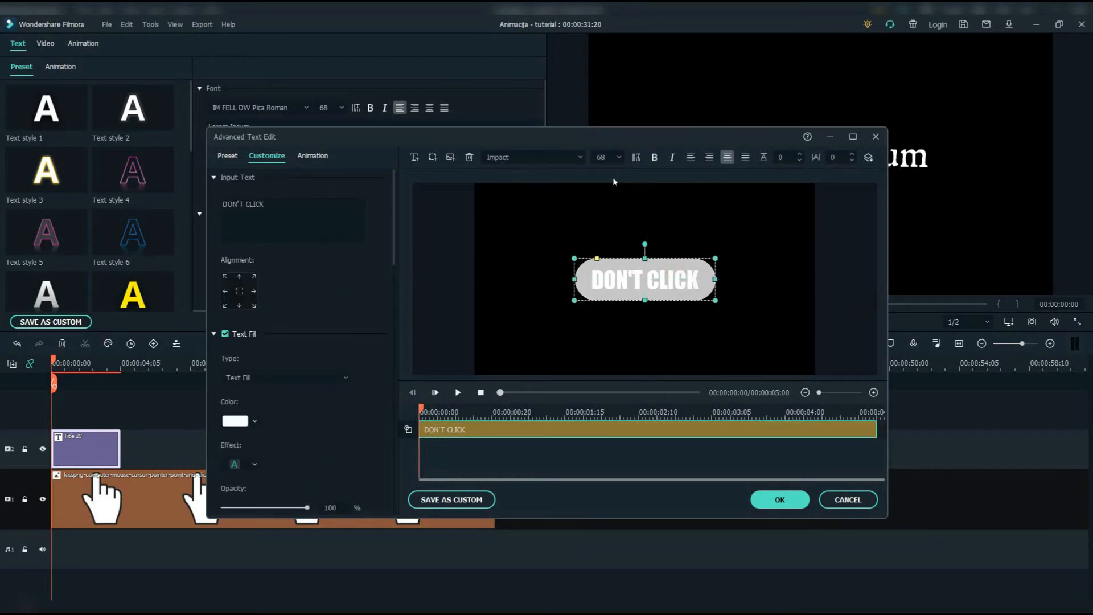
# Step: Set the DON'T CLICK text fill colour to dark green
pyautogui.scroll(-1, 273, 337)
pyautogui.click(239, 363)
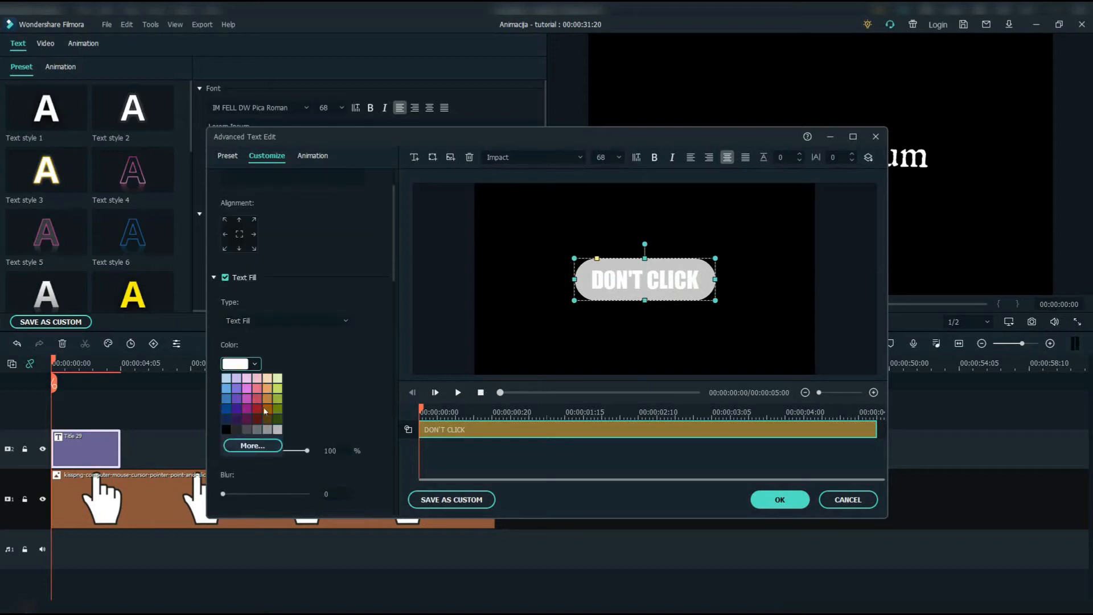
pyautogui.click(265, 382)
# Step: Give the button shape a gradient fill of light green and olive green at an angle of 170°
pyautogui.scroll(-10, 329, 356)
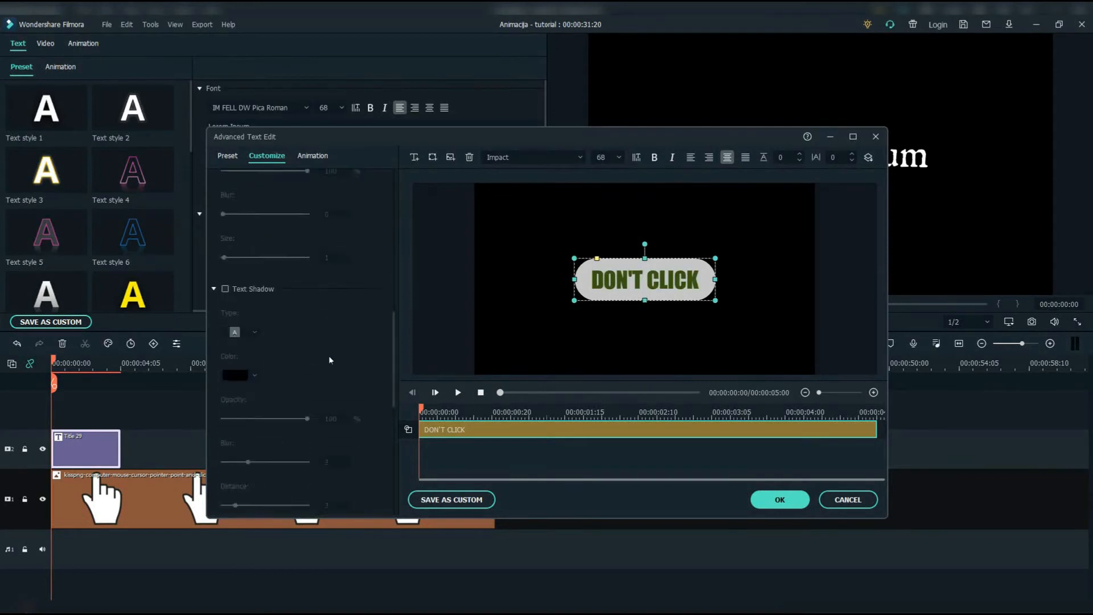
pyautogui.click(275, 242)
pyautogui.click(255, 273)
pyautogui.click(241, 284)
pyautogui.click(276, 296)
pyautogui.click(235, 318)
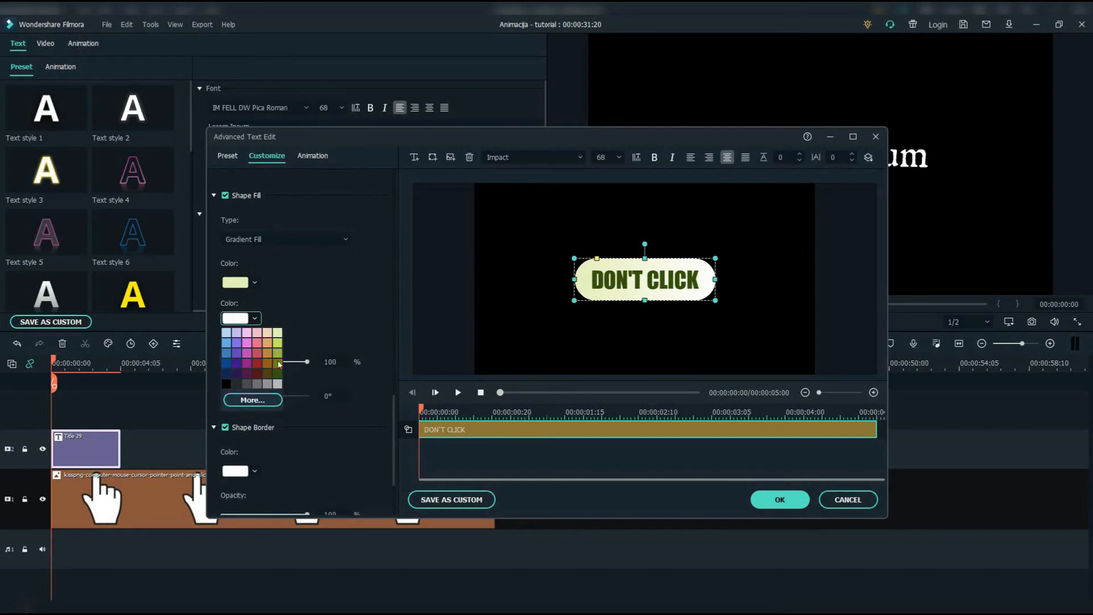
pyautogui.click(279, 364)
pyautogui.scroll(-1, 256, 312)
pyautogui.moveTo(223, 339); pyautogui.dragTo(248, 343)
# Step: Change the DON'T CLICK text fill to medium green and turn on its black text shadow
pyautogui.scroll(10, 313, 293)
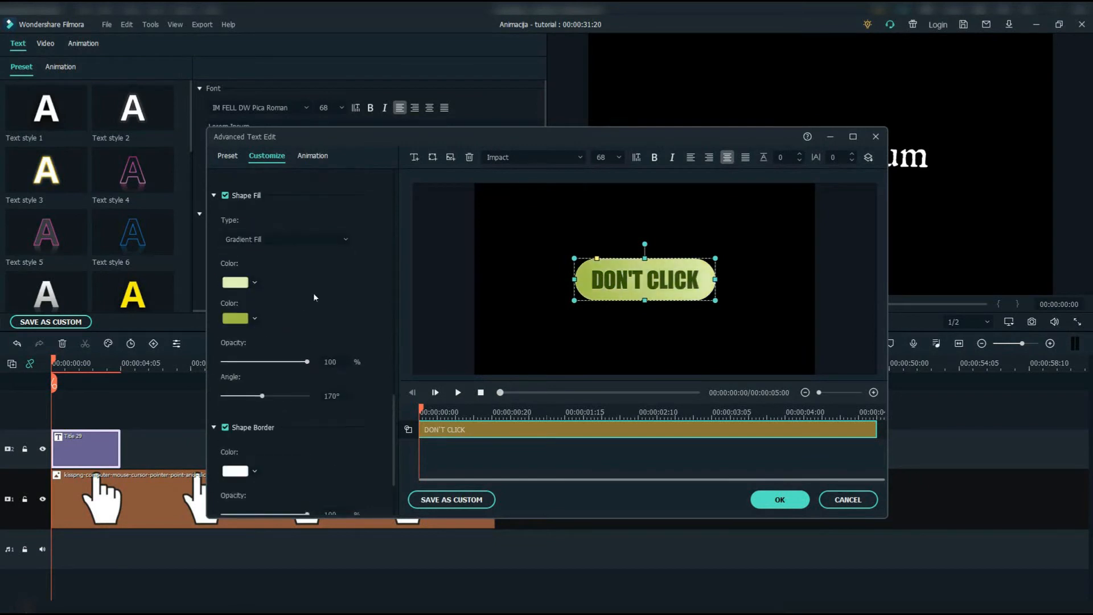
pyautogui.click(239, 420)
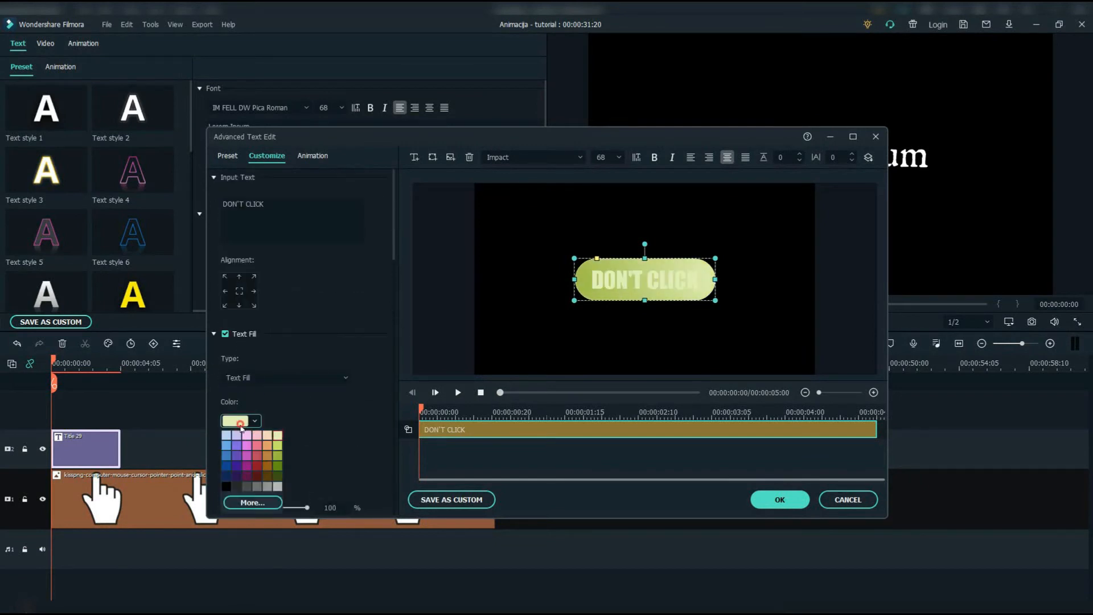
pyautogui.click(278, 455)
pyautogui.scroll(-8, 336, 403)
pyautogui.click(226, 346)
pyautogui.scroll(-2, 325, 354)
pyautogui.click(255, 276)
pyautogui.click(325, 307)
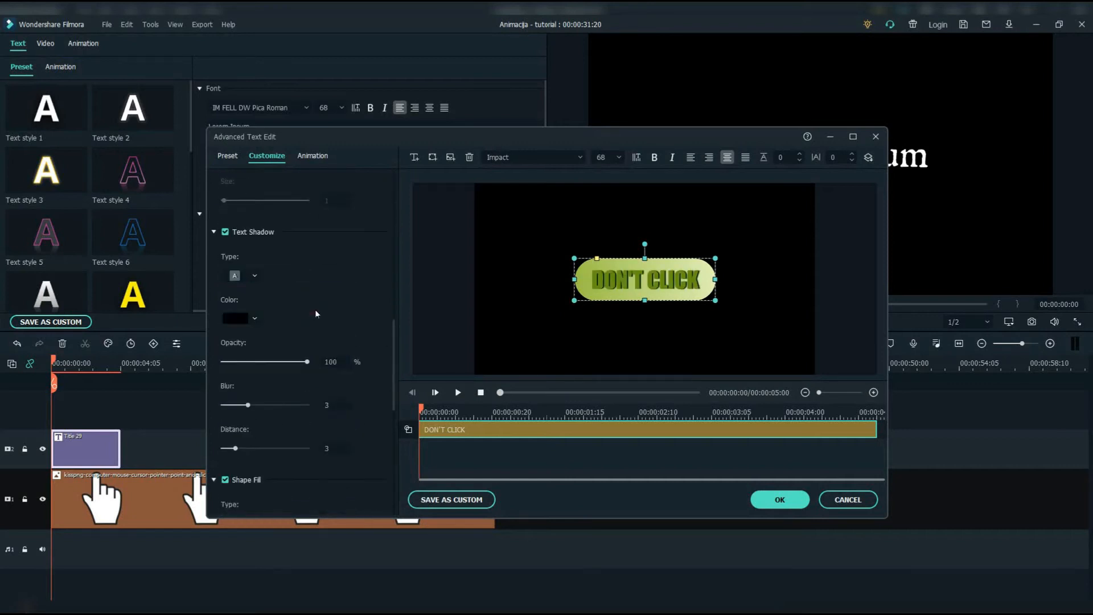
# Step: Shrink the DON'T CLICK button slightly, centre it in the frame, and apply the advanced title edits
pyautogui.scroll(10, 280, 312)
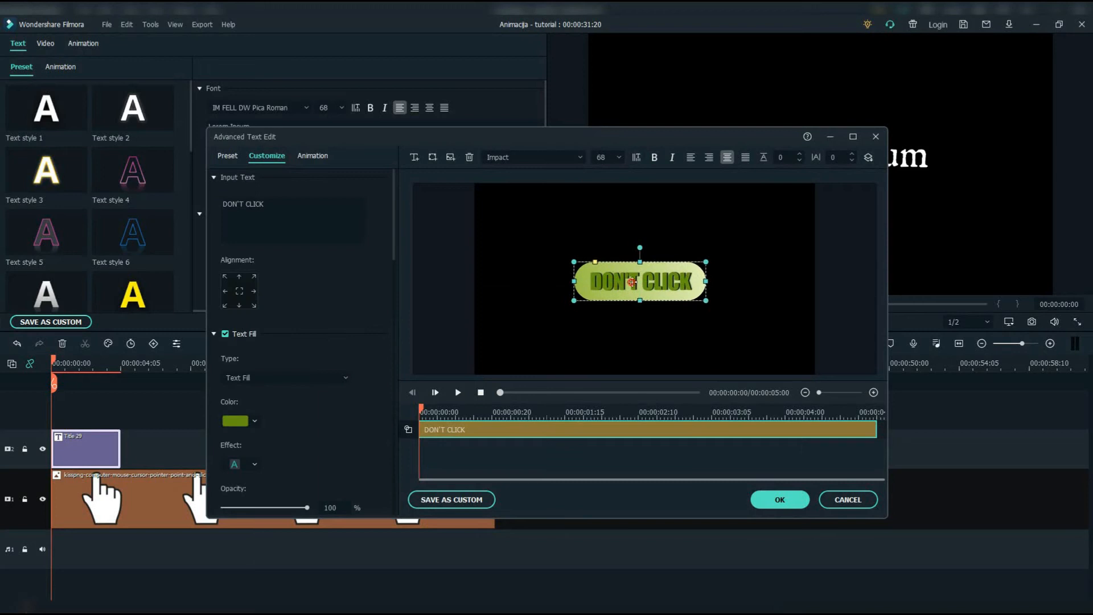
pyautogui.click(671, 280)
pyautogui.click(780, 500)
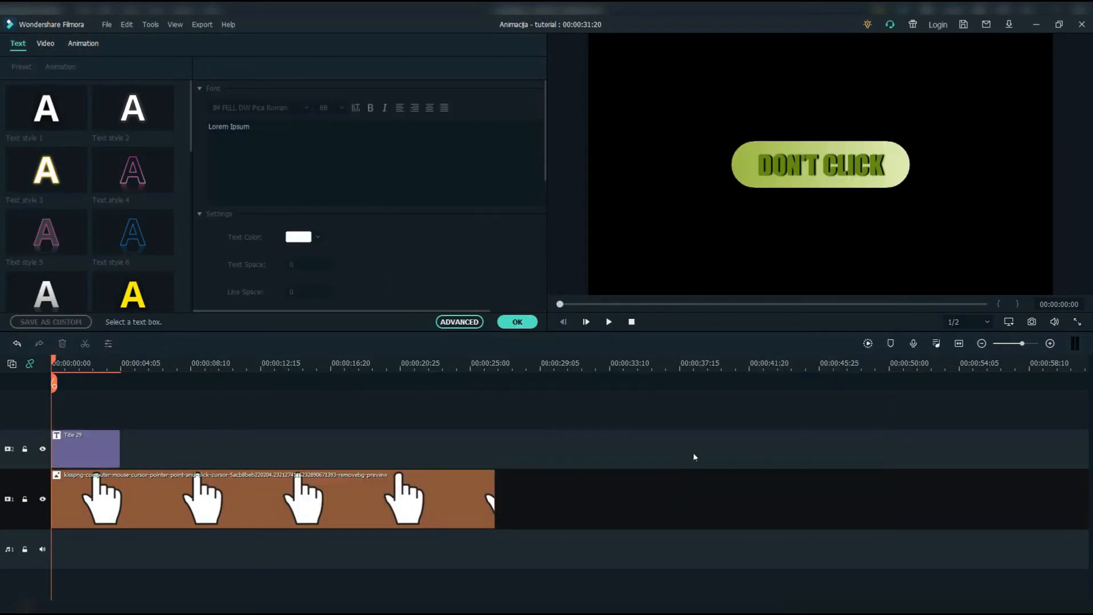
# Step: Extend the title clip to the end of the hand clip and move it up to the third video track
pyautogui.moveTo(121, 450); pyautogui.dragTo(495, 465)
pyautogui.moveTo(402, 450); pyautogui.dragTo(340, 423)
# Step: Open the hand clip's custom animation settings and add a keyframe at 00:00:04:00
pyautogui.doubleClick(185, 515)
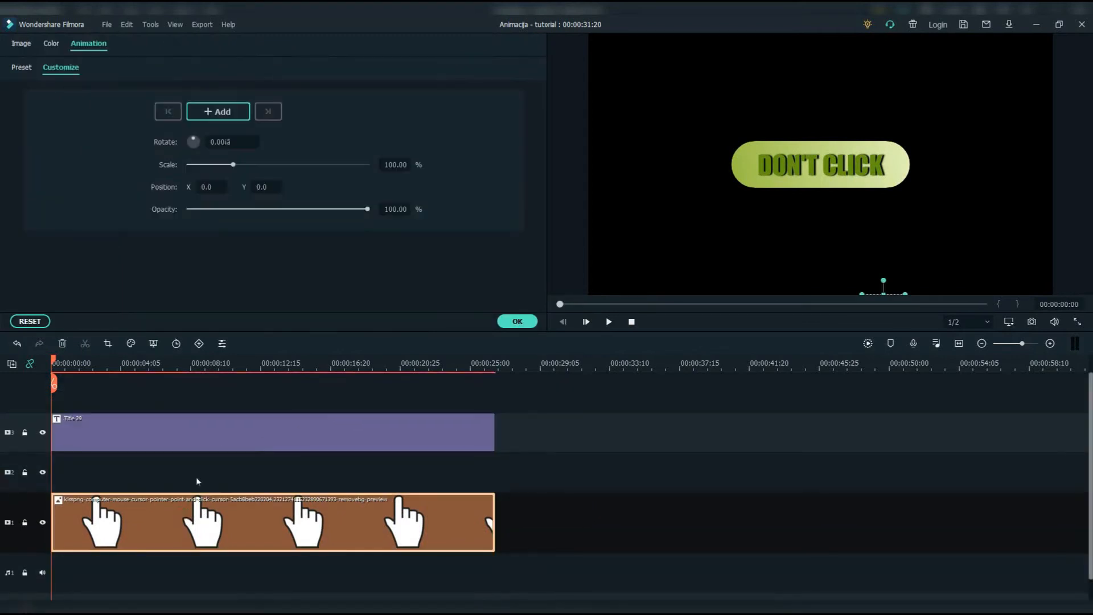
pyautogui.moveTo(187, 371); pyautogui.dragTo(433, 395)
pyautogui.moveTo(56, 363); pyautogui.dragTo(191, 406)
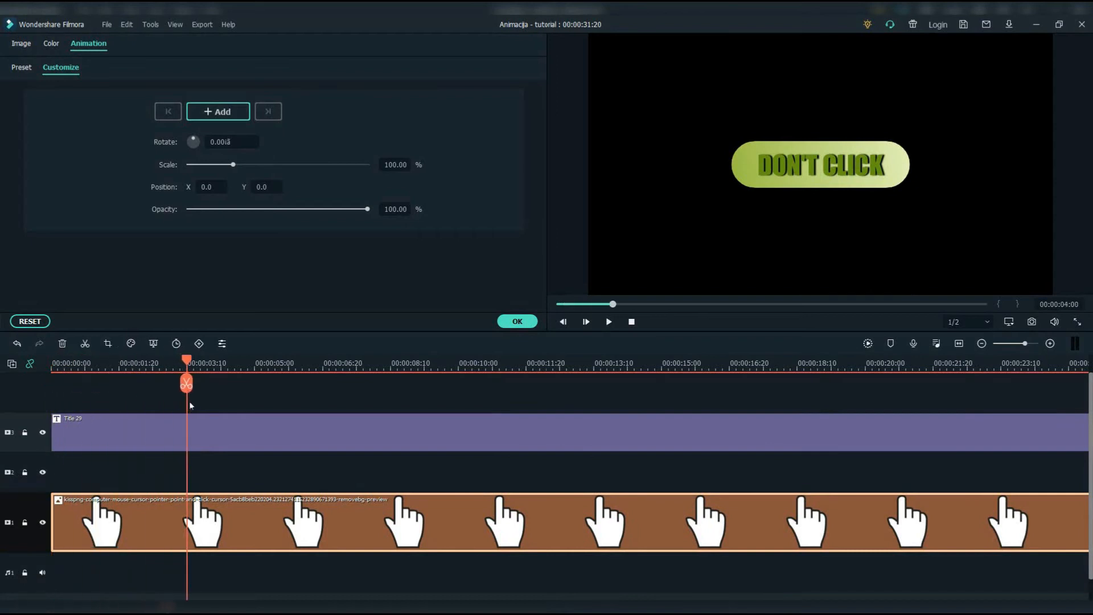
pyautogui.click(221, 113)
# Step: At 00:00:06:07, position the hand over the button at X -107, Y 228, and place its clip above the title
pyautogui.moveTo(187, 365); pyautogui.dragTo(264, 382)
pyautogui.moveTo(266, 187); pyautogui.dragTo(300, 186)
pyautogui.moveTo(224, 189); pyautogui.dragTo(272, 183)
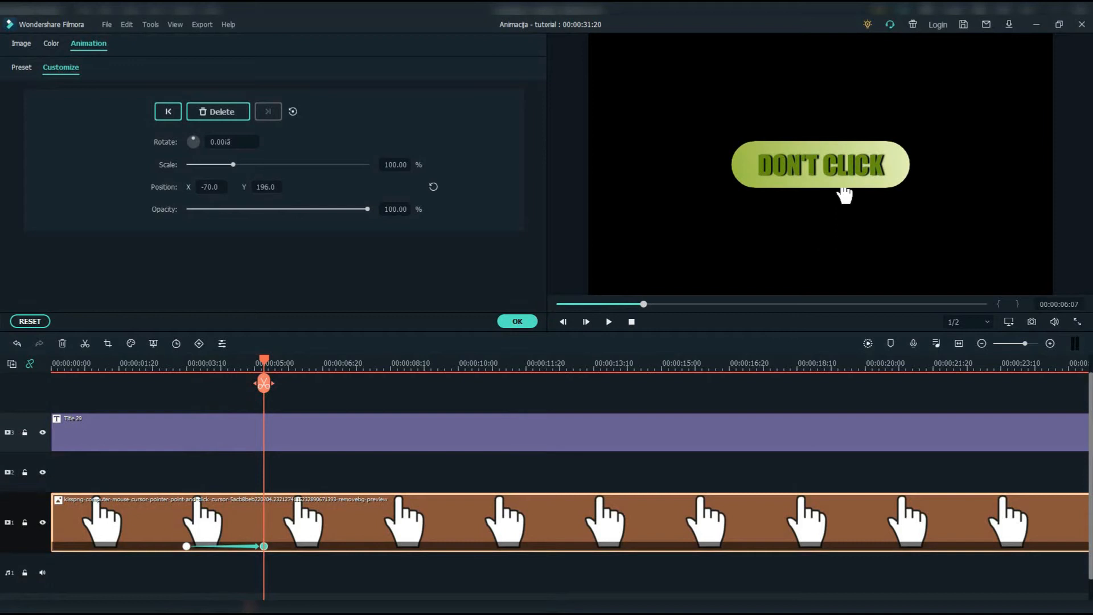
pyautogui.moveTo(248, 531); pyautogui.dragTo(260, 373)
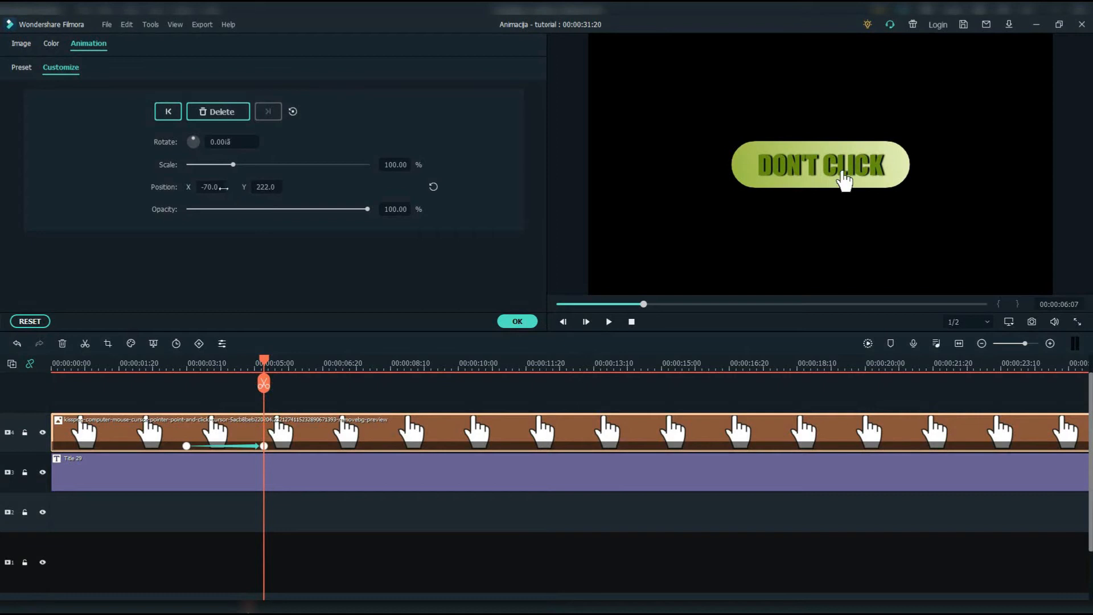
pyautogui.moveTo(211, 187); pyautogui.dragTo(189, 187)
# Step: Add a keyframe at 00:00:07:04 that holds the hand's position on the button
pyautogui.moveTo(263, 376); pyautogui.dragTo(296, 375)
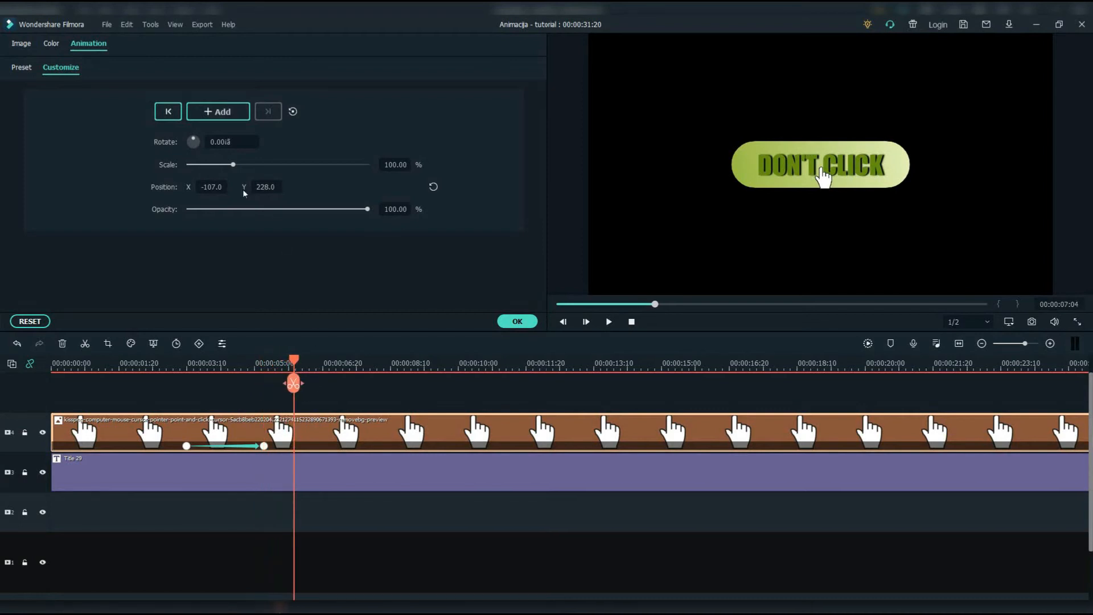
pyautogui.click(227, 118)
pyautogui.moveTo(290, 368)
pyautogui.mouseDown()
pyautogui.moveTo(305, 376)
pyautogui.moveTo(293, 378)
pyautogui.mouseUp()
# Step: Add a keyframe at 00:00:07:06 with the hand scaled down for the click
pyautogui.click(467, 505)
pyautogui.press('Right')
pyautogui.press('Right')
pyautogui.click(344, 434)
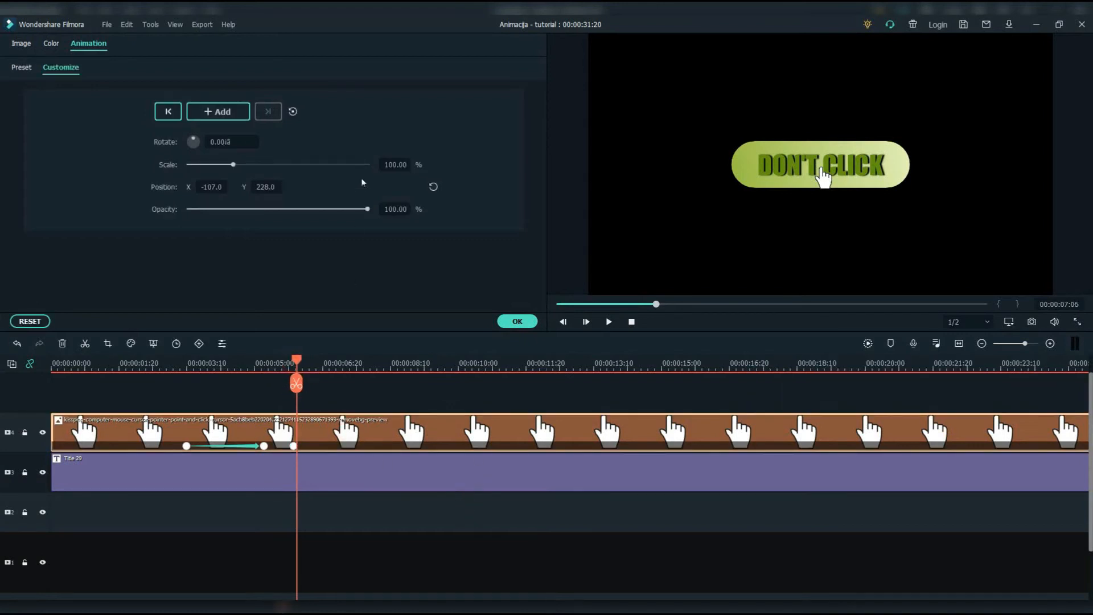
pyautogui.press('Tab')
pyautogui.press('Return')
# Step: Add a keyframe at 00:00:07:13 restoring the hand's scale to 100%, and shift the scaled-down keyframe slightly later
pyautogui.moveTo(296, 363); pyautogui.dragTo(306, 365)
pyautogui.click(433, 166)
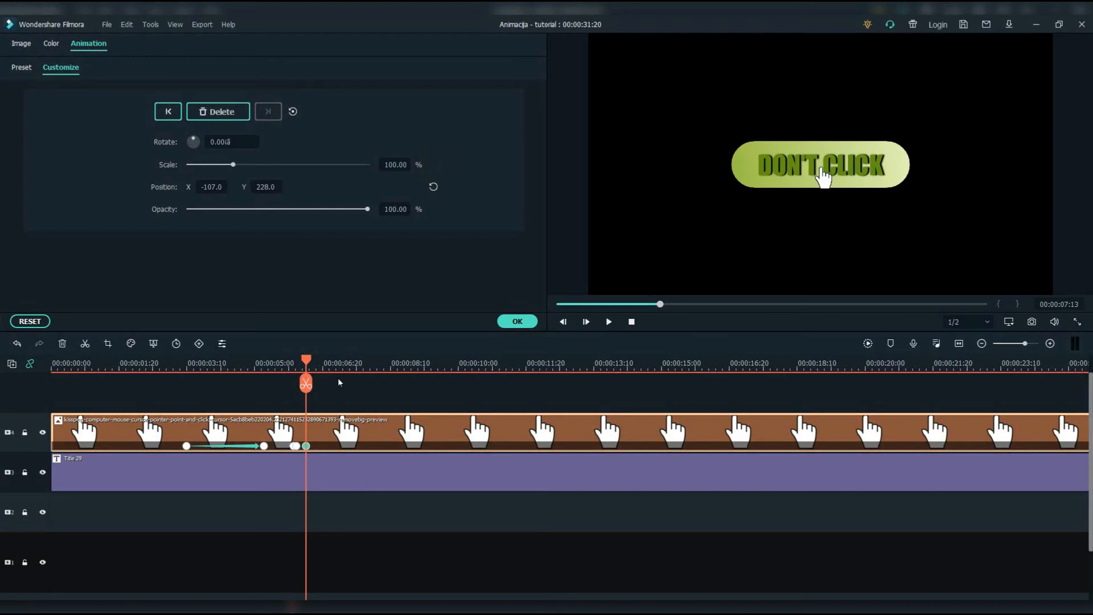
pyautogui.moveTo(295, 447); pyautogui.dragTo(299, 447)
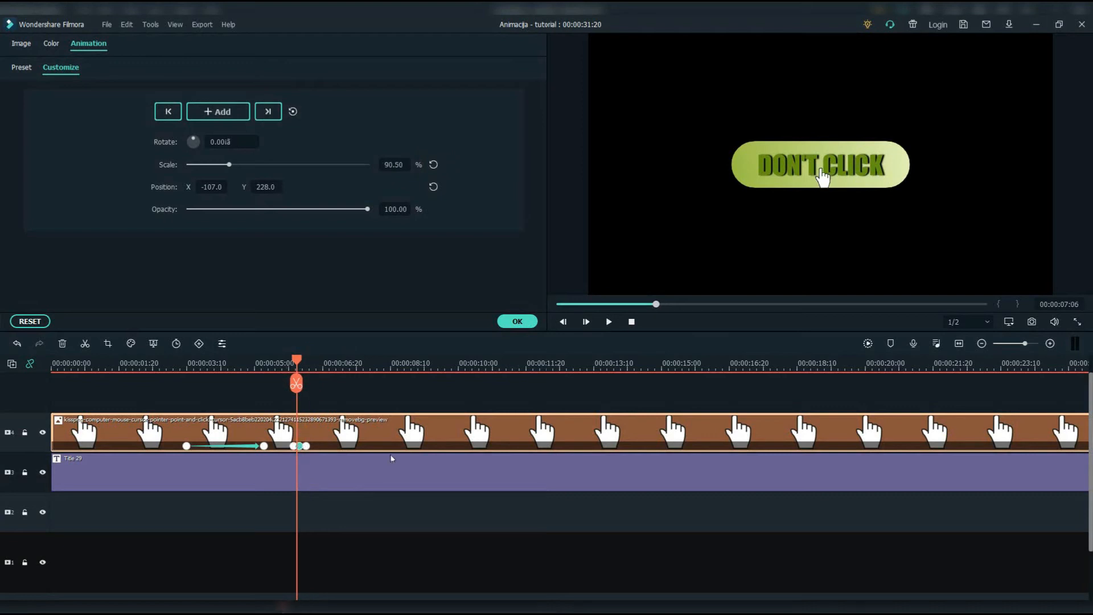
# Step: Play back the hand animation and move its click keyframes closer together to speed up the click
pyautogui.press('space')
pyautogui.press('space')
pyautogui.click(288, 356)
pyautogui.press('space')
pyautogui.press('space')
pyautogui.moveTo(284, 357); pyautogui.dragTo(515, 405)
pyautogui.moveTo(494, 447); pyautogui.dragTo(463, 447)
pyautogui.moveTo(578, 446); pyautogui.dragTo(499, 448)
pyautogui.moveTo(628, 362); pyautogui.dragTo(418, 390)
# Step: Replay the animation and shift the hand's entry keyframes later, closer together, so it moves in faster just before the click
pyautogui.click(199, 362)
pyautogui.press('space')
pyautogui.press('space')
pyautogui.moveTo(246, 446); pyautogui.dragTo(388, 446)
pyautogui.press('space')
pyautogui.press('space')
pyautogui.moveTo(297, 446); pyautogui.dragTo(357, 446)
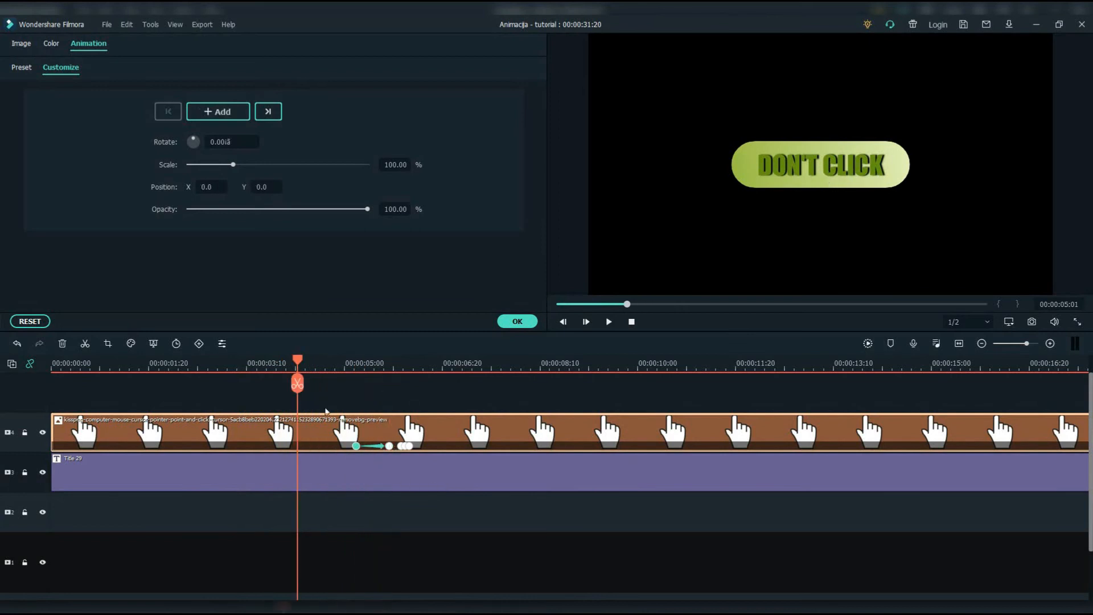
# Step: Split the hand and title clips shortly before the hand's entry, and delete the section in front of the cut
pyautogui.click(312, 363)
pyautogui.click(312, 383)
pyautogui.click(272, 445)
pyautogui.press('Delete')
pyautogui.press('space')
pyautogui.press('space')
# Step: Split the title clip at 00:00:01:11 and again after the hand's click keyframes, isolating a middle title segment
pyautogui.moveTo(178, 365); pyautogui.dragTo(64, 365)
pyautogui.scroll(2, 268, 385)
pyautogui.moveTo(220, 366); pyautogui.dragTo(234, 373)
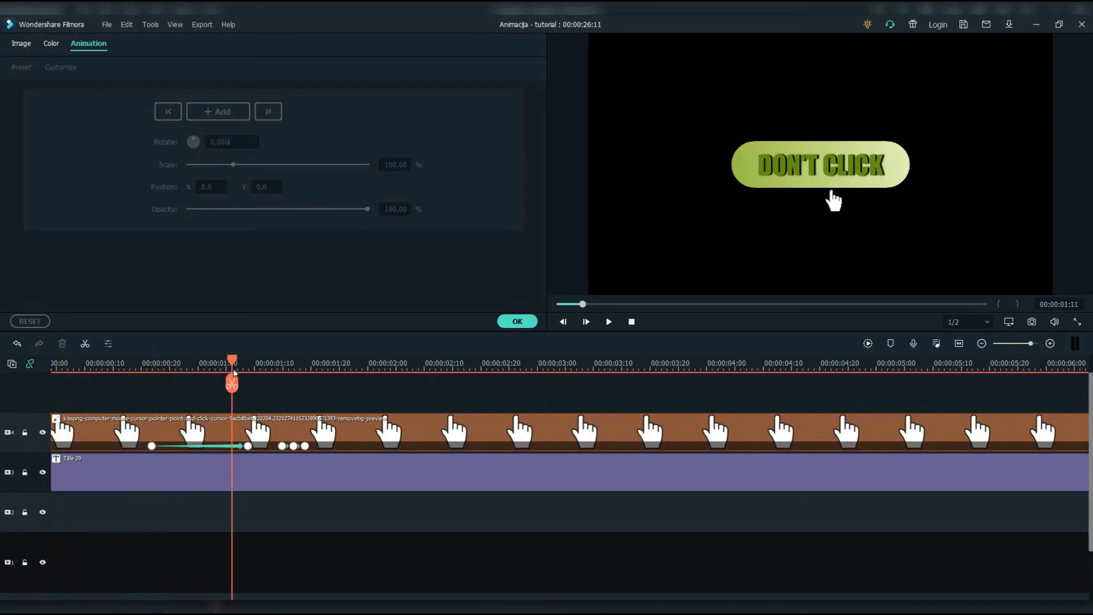
pyautogui.click(239, 476)
pyautogui.hotkey('ctrl', 'b')
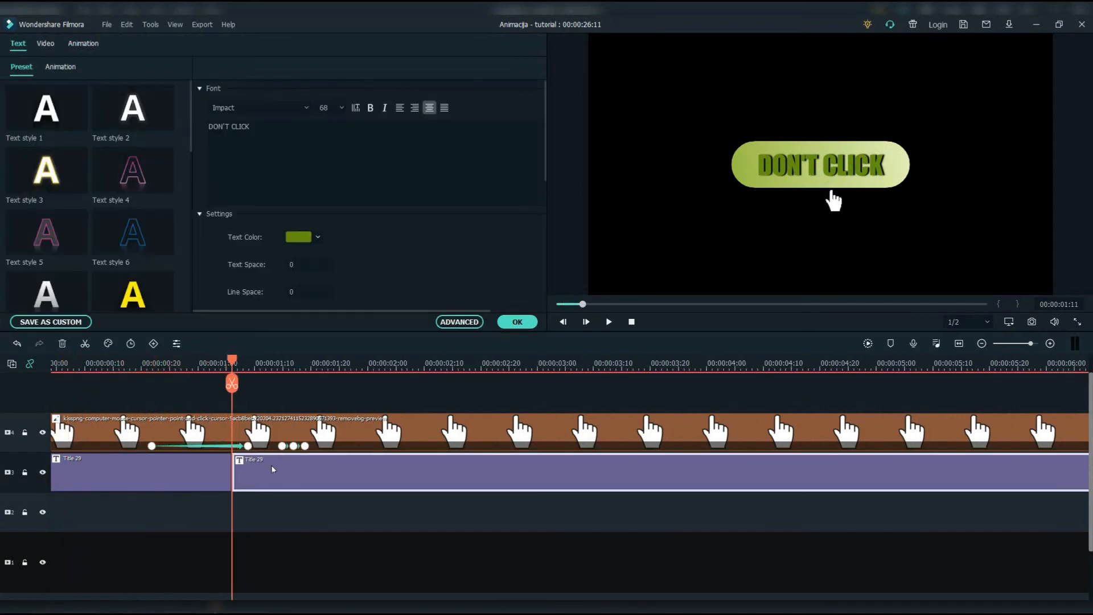
pyautogui.moveTo(234, 367); pyautogui.dragTo(442, 455)
pyautogui.hotkey('ctrl', 'b')
# Step: Give the middle title's button shape a gradient fill running from pale yellow-green to dark green, and preview it
pyautogui.doubleClick(365, 472)
pyautogui.click(456, 322)
pyautogui.scroll(-10, 311, 359)
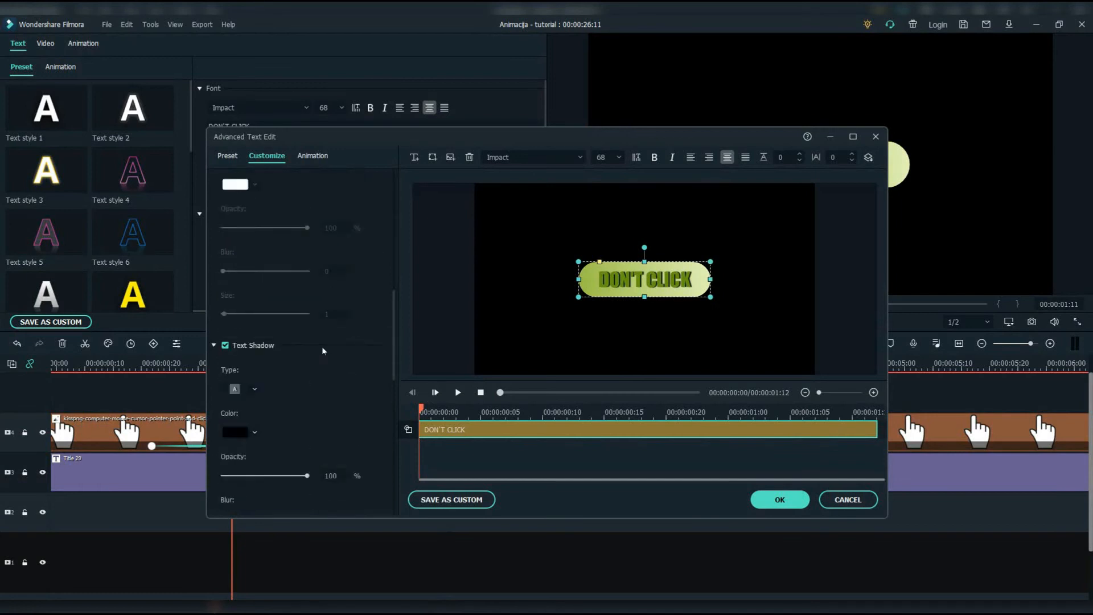
pyautogui.click(249, 342)
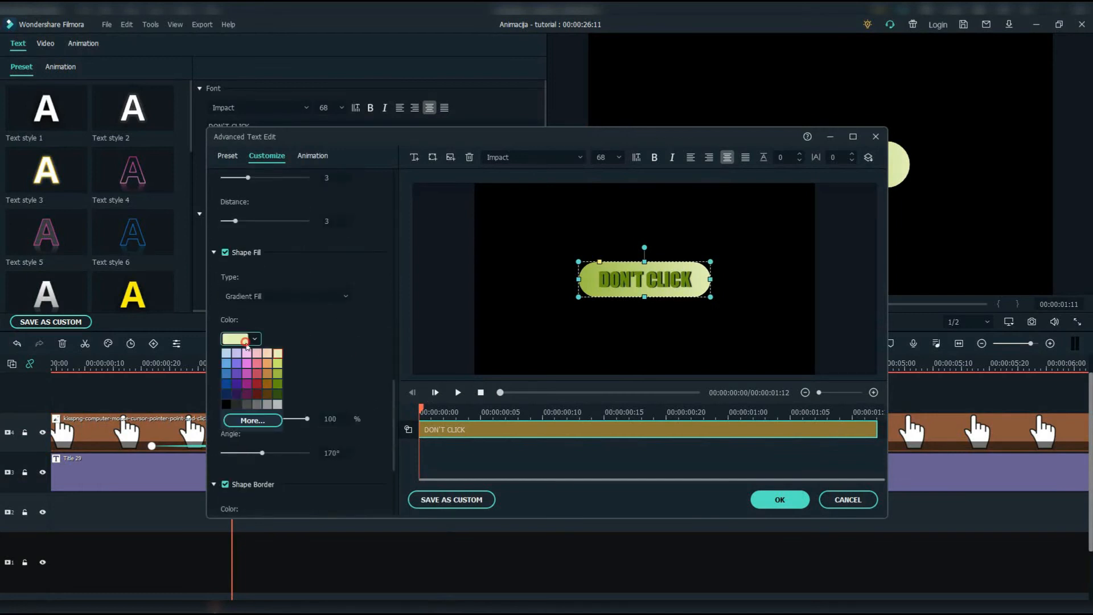
pyautogui.click(277, 354)
pyautogui.click(248, 376)
pyautogui.click(274, 388)
pyautogui.click(249, 341)
pyautogui.click(273, 364)
pyautogui.click(249, 340)
pyautogui.click(275, 385)
pyautogui.click(780, 499)
pyautogui.click(220, 364)
pyautogui.press('space')
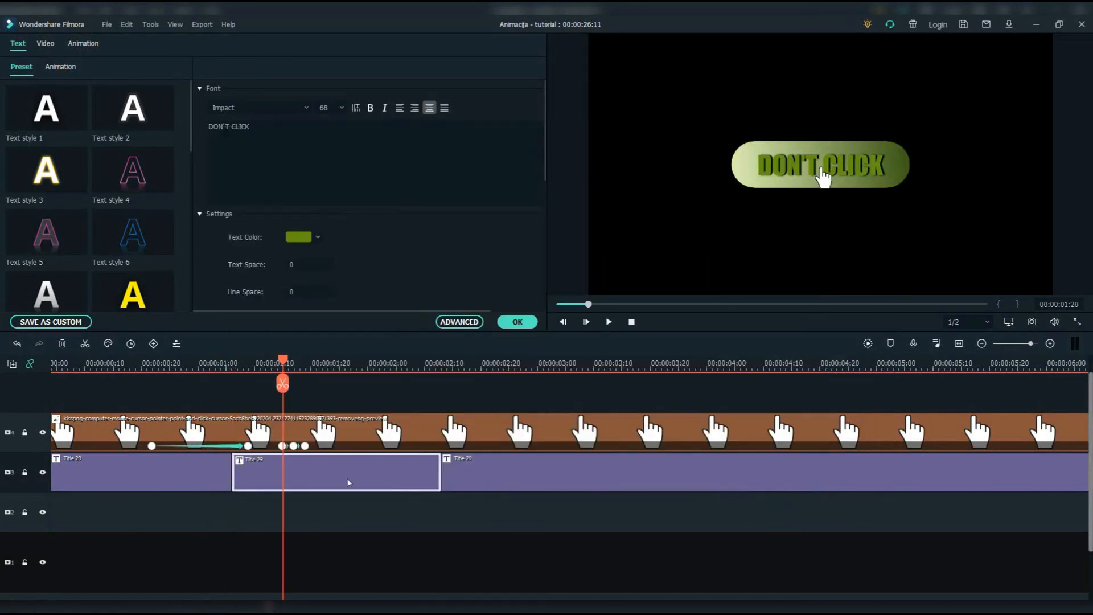
# Step: Change the middle title's shape fill to a grey-to-olive-green gradient and replay the animation
pyautogui.click(459, 321)
pyautogui.click(302, 297)
pyautogui.click(259, 334)
pyautogui.click(248, 374)
pyautogui.click(281, 446)
pyautogui.click(250, 339)
pyautogui.click(340, 357)
pyautogui.moveTo(262, 453); pyautogui.dragTo(280, 454)
pyautogui.click(778, 505)
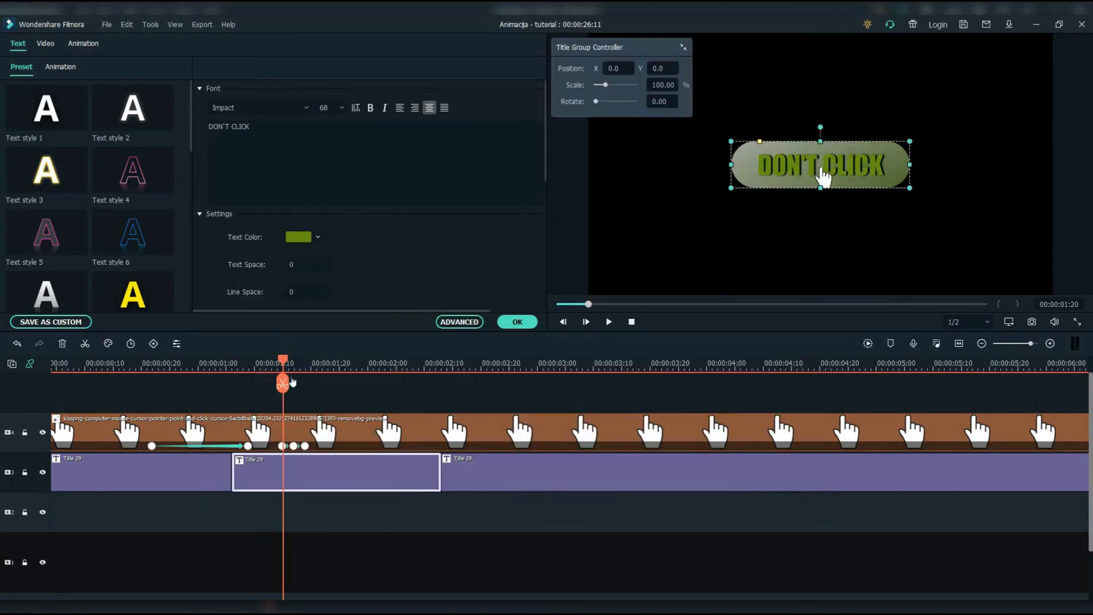
pyautogui.press('Home')
pyautogui.press('space')
# Step: Adjust the gradient angle of the first title's shape fill so its gradient runs vertically
pyautogui.click(220, 365)
pyautogui.click(220, 472)
pyautogui.click(459, 322)
pyautogui.click(336, 396)
pyautogui.moveTo(262, 396); pyautogui.dragTo(286, 399)
pyautogui.click(783, 499)
# Step: Play back the animation and examine the point where the button's colour changes between the first two title segments
pyautogui.press('Home')
pyautogui.press('space')
pyautogui.press('space')
pyautogui.moveTo(367, 370); pyautogui.dragTo(261, 383)
pyautogui.click(257, 470)
pyautogui.hotkey('ctrl', 'b')
pyautogui.click(256, 470)
pyautogui.press('space')
pyautogui.click(315, 366)
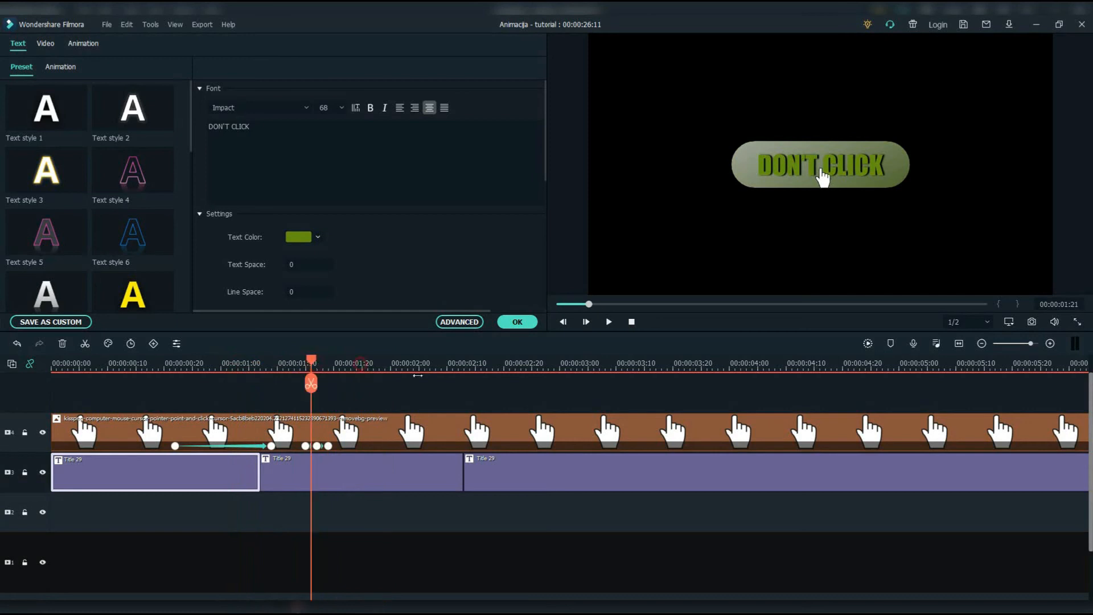
# Step: Add an animation keyframe at 100% scale to the middle title near the start of the hand's click, and shift it to 00:00:01:21
pyautogui.scroll(3, 364, 376)
pyautogui.click(376, 376)
pyautogui.scroll(1, 373, 433)
pyautogui.click(373, 468)
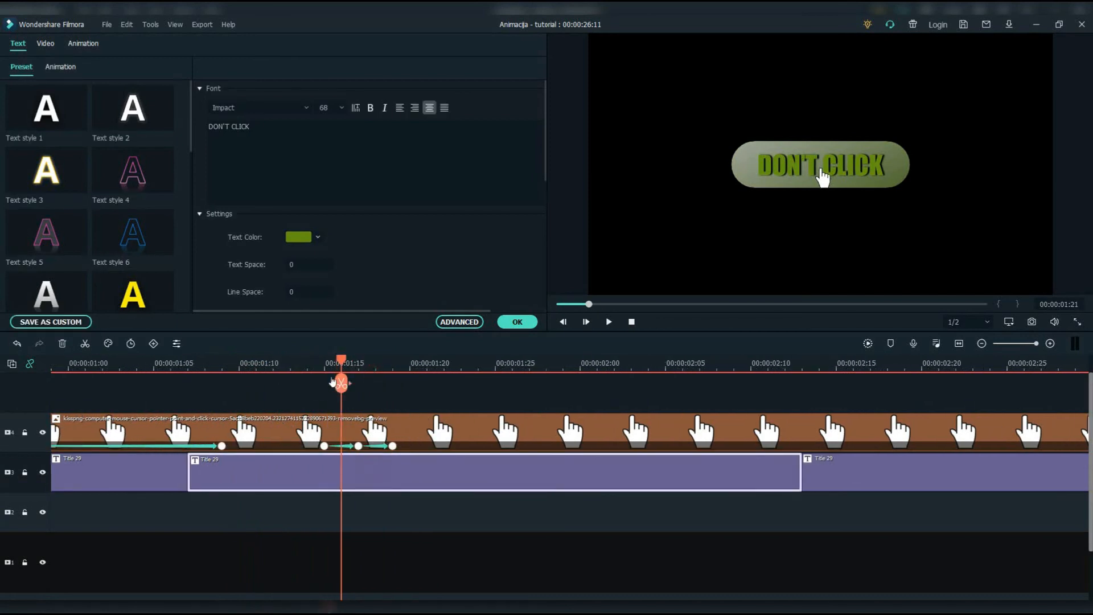
pyautogui.moveTo(344, 363); pyautogui.dragTo(392, 401)
pyautogui.click(82, 43)
pyautogui.click(60, 67)
pyautogui.click(217, 111)
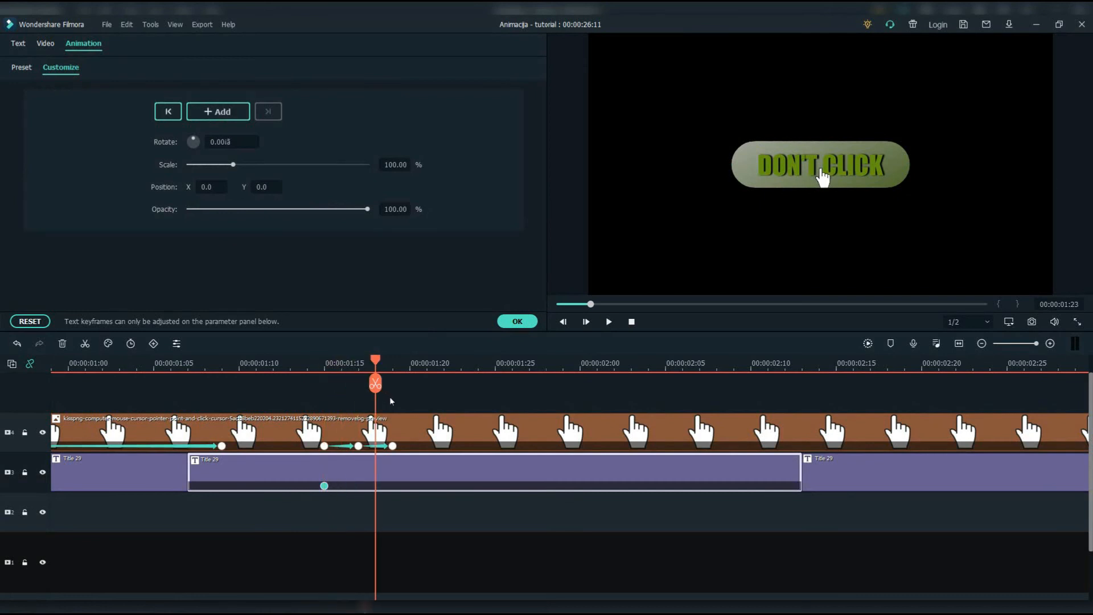
pyautogui.moveTo(324, 486); pyautogui.dragTo(341, 486)
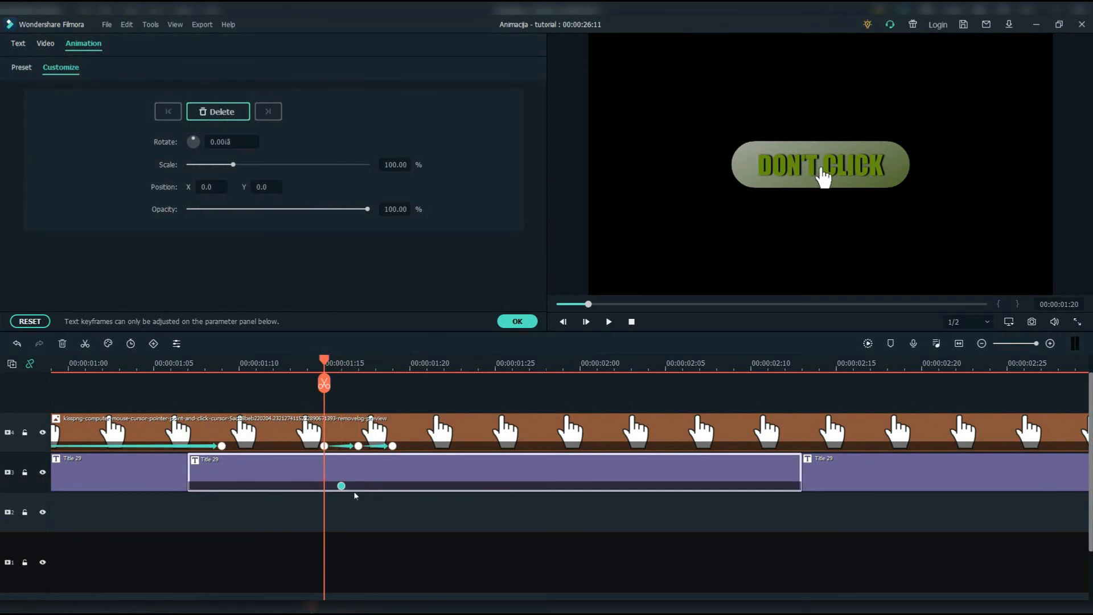
# Step: Add a keyframe to the middle title at 00:00:01:22 with scale 96% and Y position -4.0
pyautogui.moveTo(342, 362); pyautogui.dragTo(398, 414)
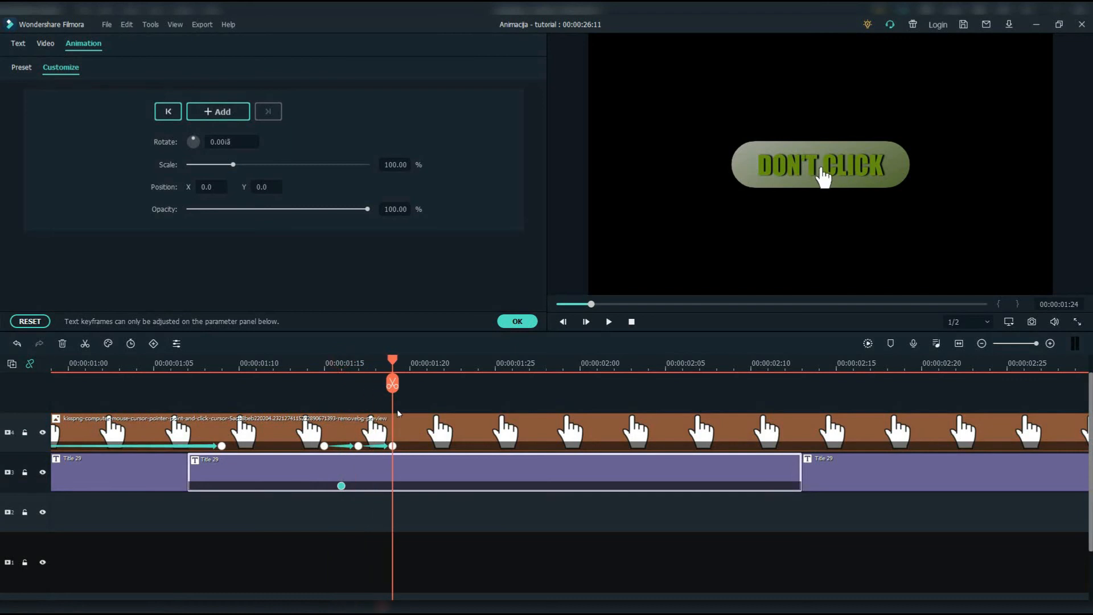
pyautogui.moveTo(397, 373); pyautogui.dragTo(358, 369)
pyautogui.moveTo(233, 164); pyautogui.dragTo(276, 186)
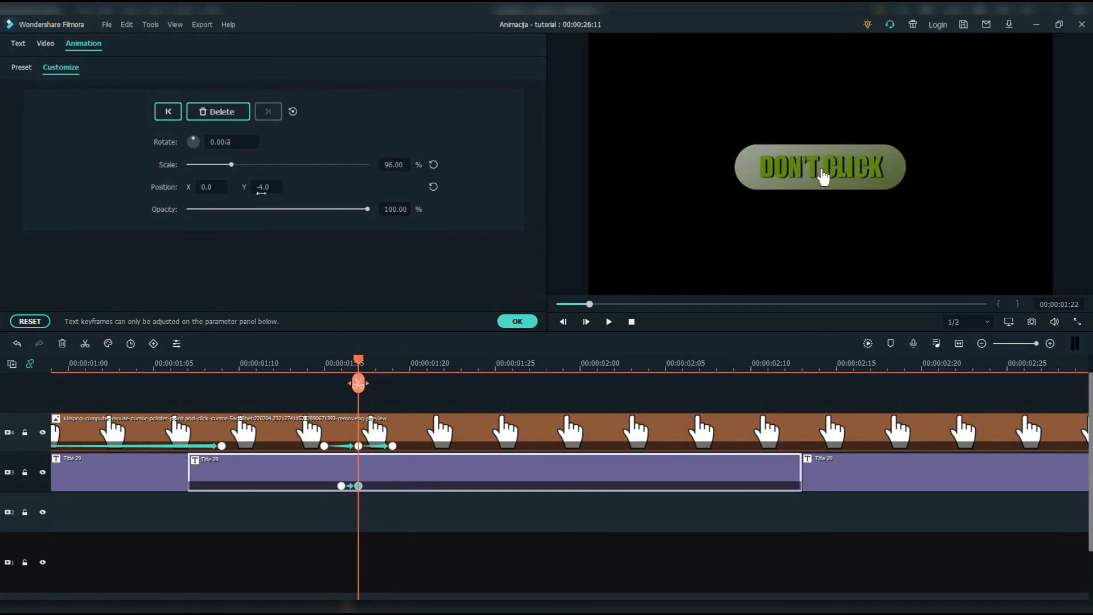
# Step: Add a keyframe to the middle title at 00:00:01:24 that resets its scale to 100% and its position to 0.0
pyautogui.moveTo(368, 376); pyautogui.dragTo(397, 395)
pyautogui.click(434, 164)
pyautogui.click(434, 186)
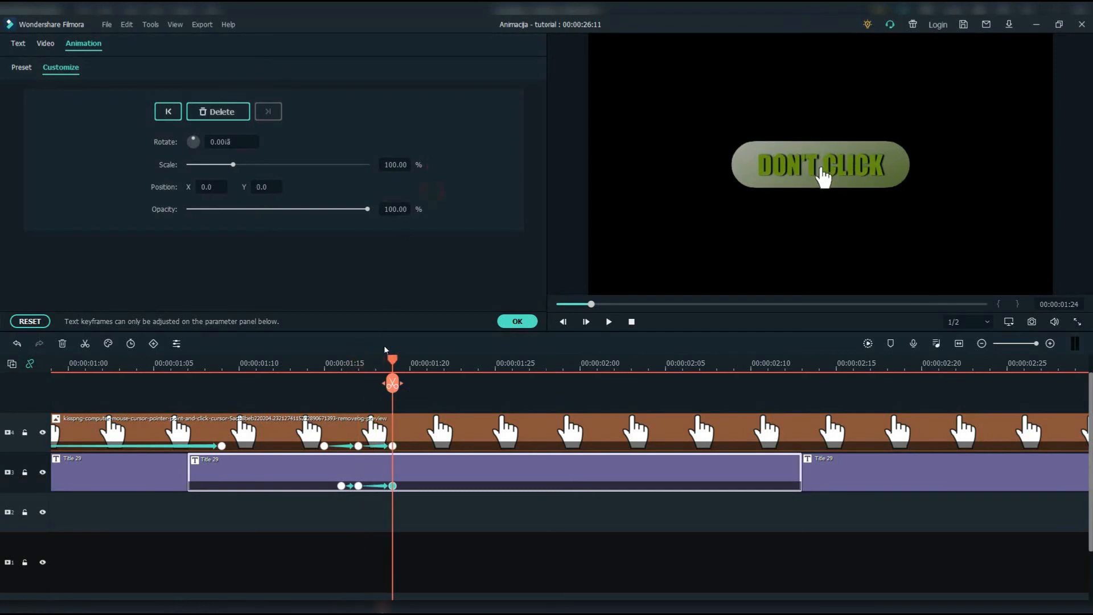
# Step: Play back the click section and the whole animation several times to check the button press against the hand's movement
pyautogui.click(326, 361)
pyautogui.press('space')
pyautogui.click(309, 368)
pyautogui.press('space')
pyautogui.press('space')
pyautogui.click(310, 368)
pyautogui.press('space')
pyautogui.click(309, 369)
pyautogui.press('space')
pyautogui.moveTo(497, 365); pyautogui.dragTo(399, 387)
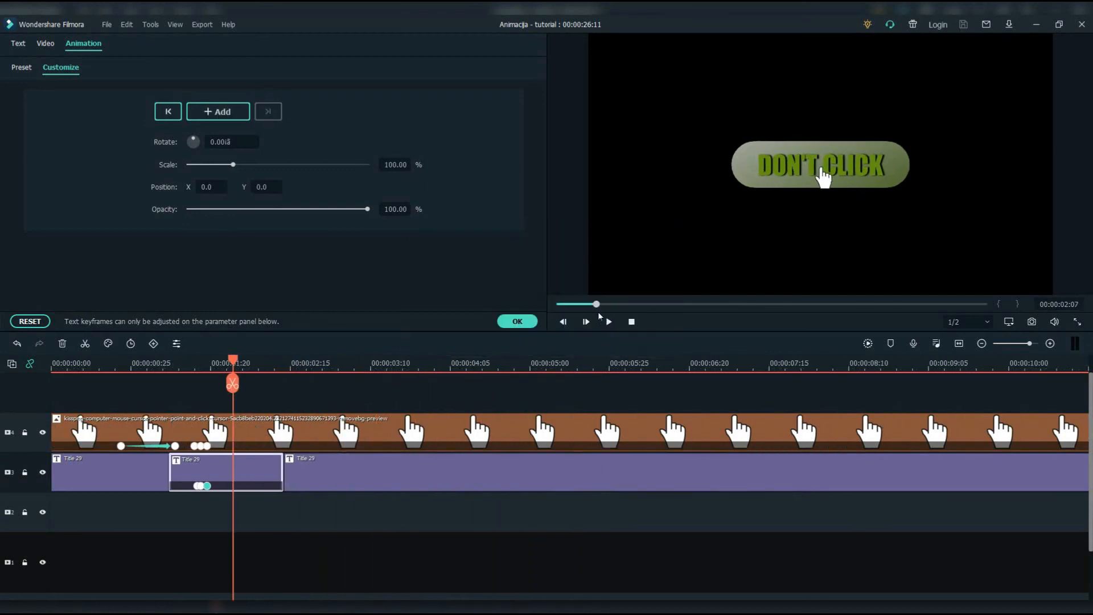
pyautogui.moveTo(592, 305); pyautogui.dragTo(334, 308)
pyautogui.press('space')
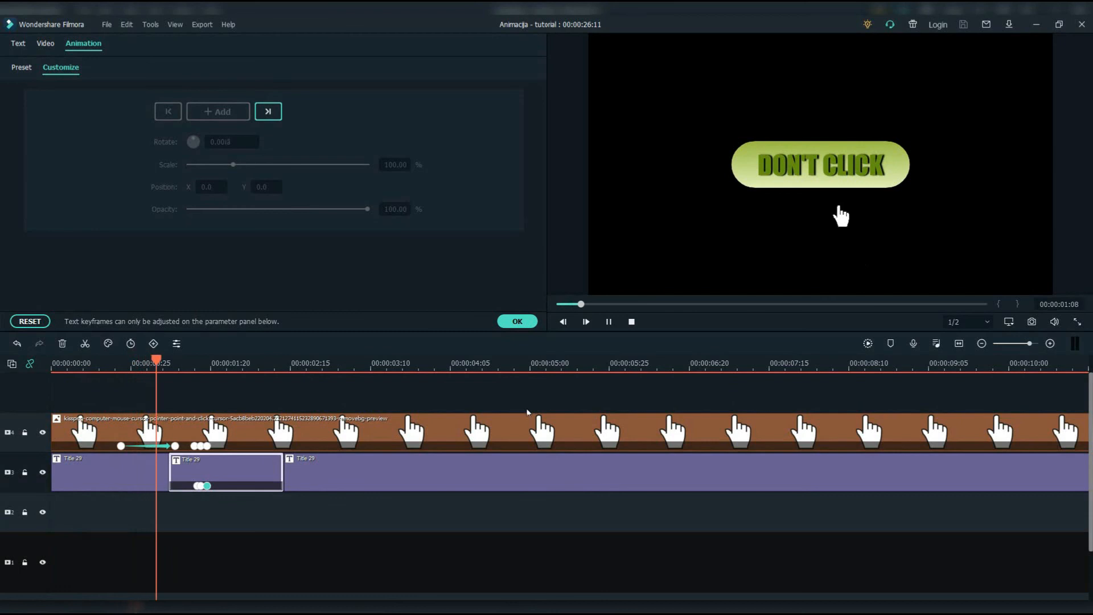
pyautogui.press('space')
pyautogui.moveTo(231, 363); pyautogui.dragTo(51, 363)
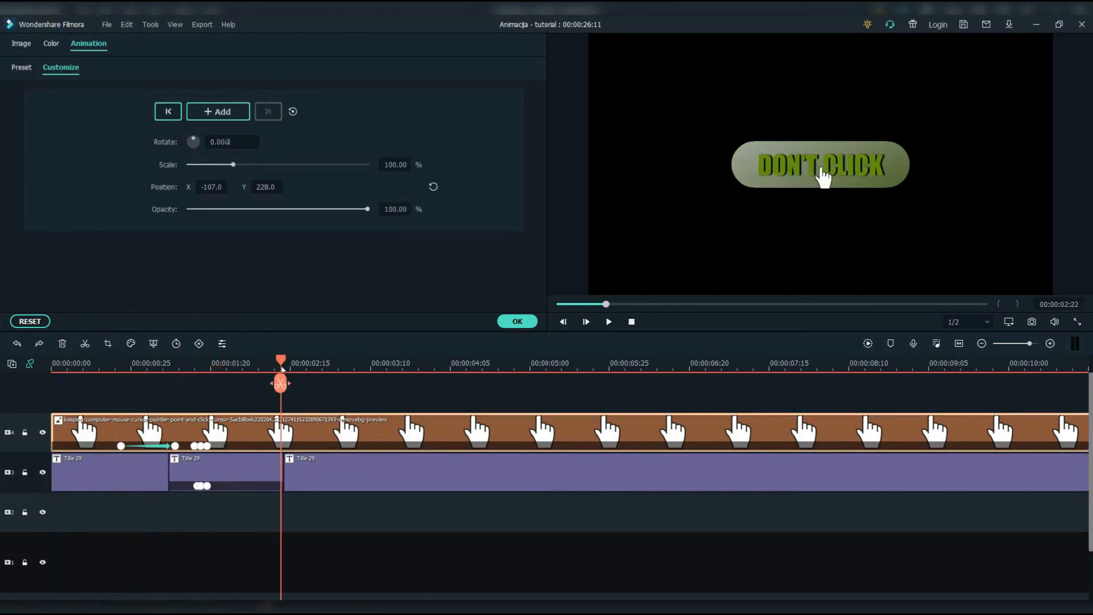
# Step: Add hand keyframes after the click so it leaves the frame by 00:00:02:23, ending at position X -544.0, Y 437.0
pyautogui.moveTo(282, 364); pyautogui.dragTo(286, 394)
pyautogui.click(218, 121)
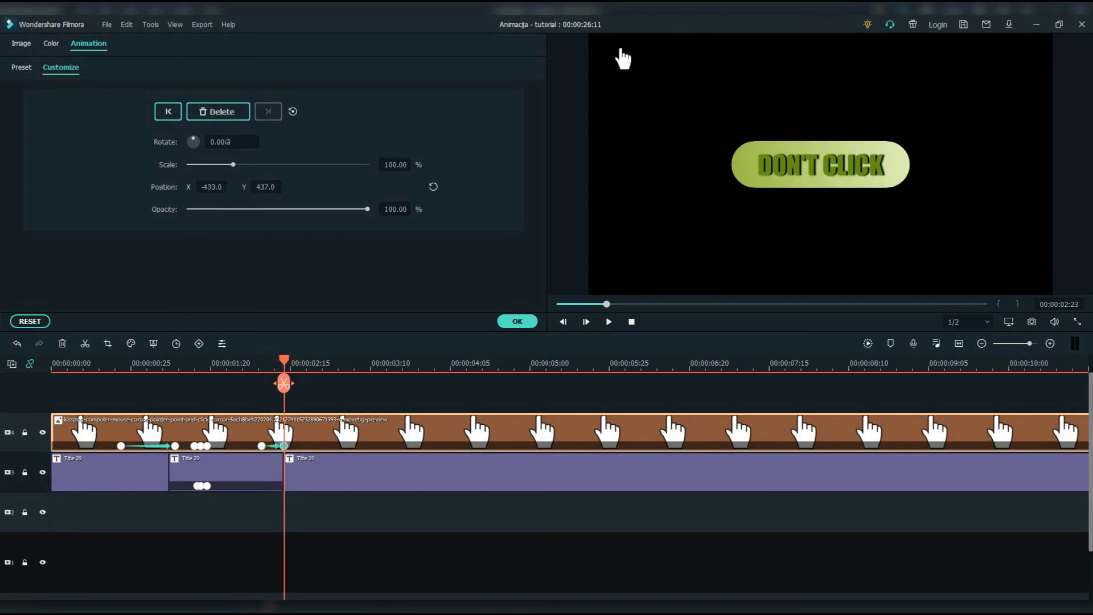
pyautogui.moveTo(284, 370)
pyautogui.mouseDown()
pyautogui.moveTo(257, 370)
pyautogui.moveTo(275, 370)
pyautogui.mouseUp()
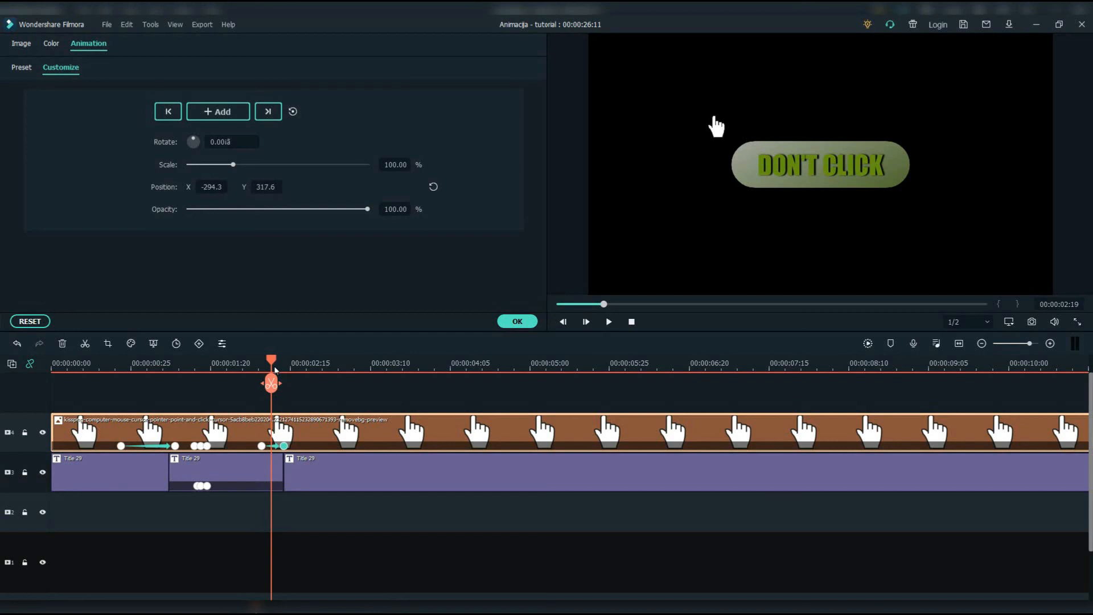
# Step: Trim the end of the middle title and move the last title up against it, and replay the animation
pyautogui.moveTo(282, 471); pyautogui.dragTo(271, 468)
pyautogui.moveTo(299, 467)
pyautogui.mouseDown()
pyautogui.moveTo(268, 465)
pyautogui.moveTo(281, 467)
pyautogui.mouseUp()
pyautogui.click(310, 368)
pyautogui.moveTo(309, 368); pyautogui.dragTo(367, 368)
pyautogui.click(80, 367)
pyautogui.press('space')
# Step: Cut the hand and title clips at 00:00:03:15, delete everything after the cut, and play the result from the start
pyautogui.click(337, 383)
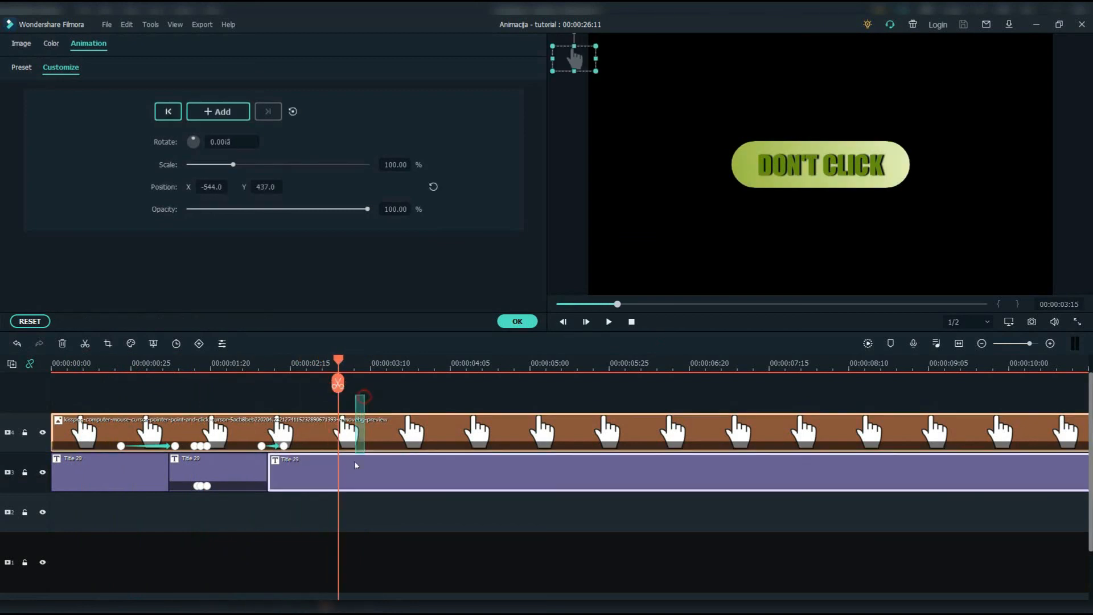
pyautogui.press('Delete')
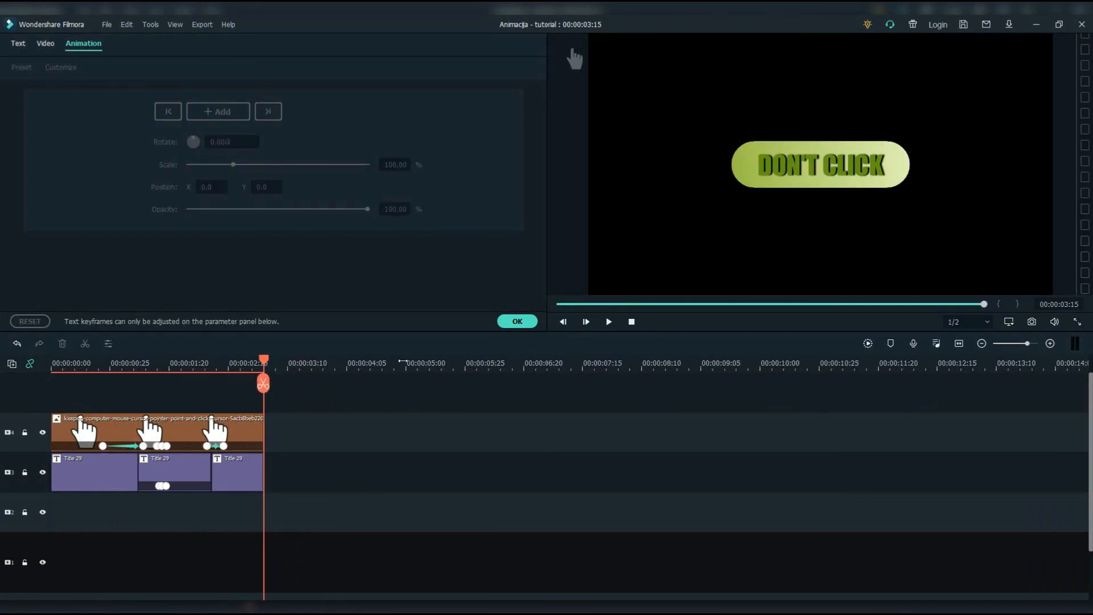
pyautogui.click(564, 322)
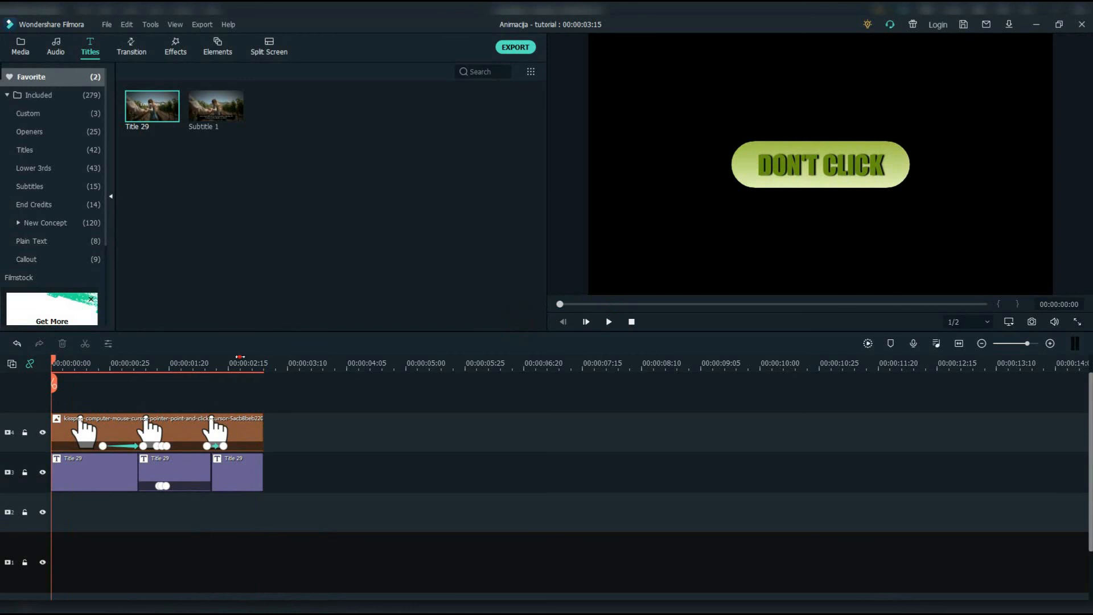
pyautogui.press('space')
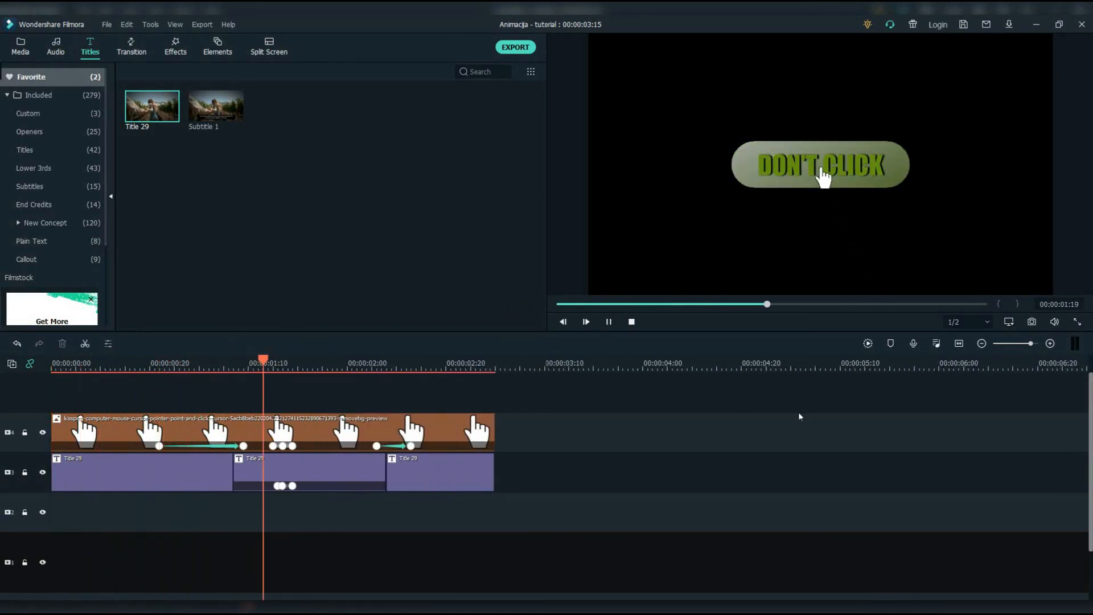